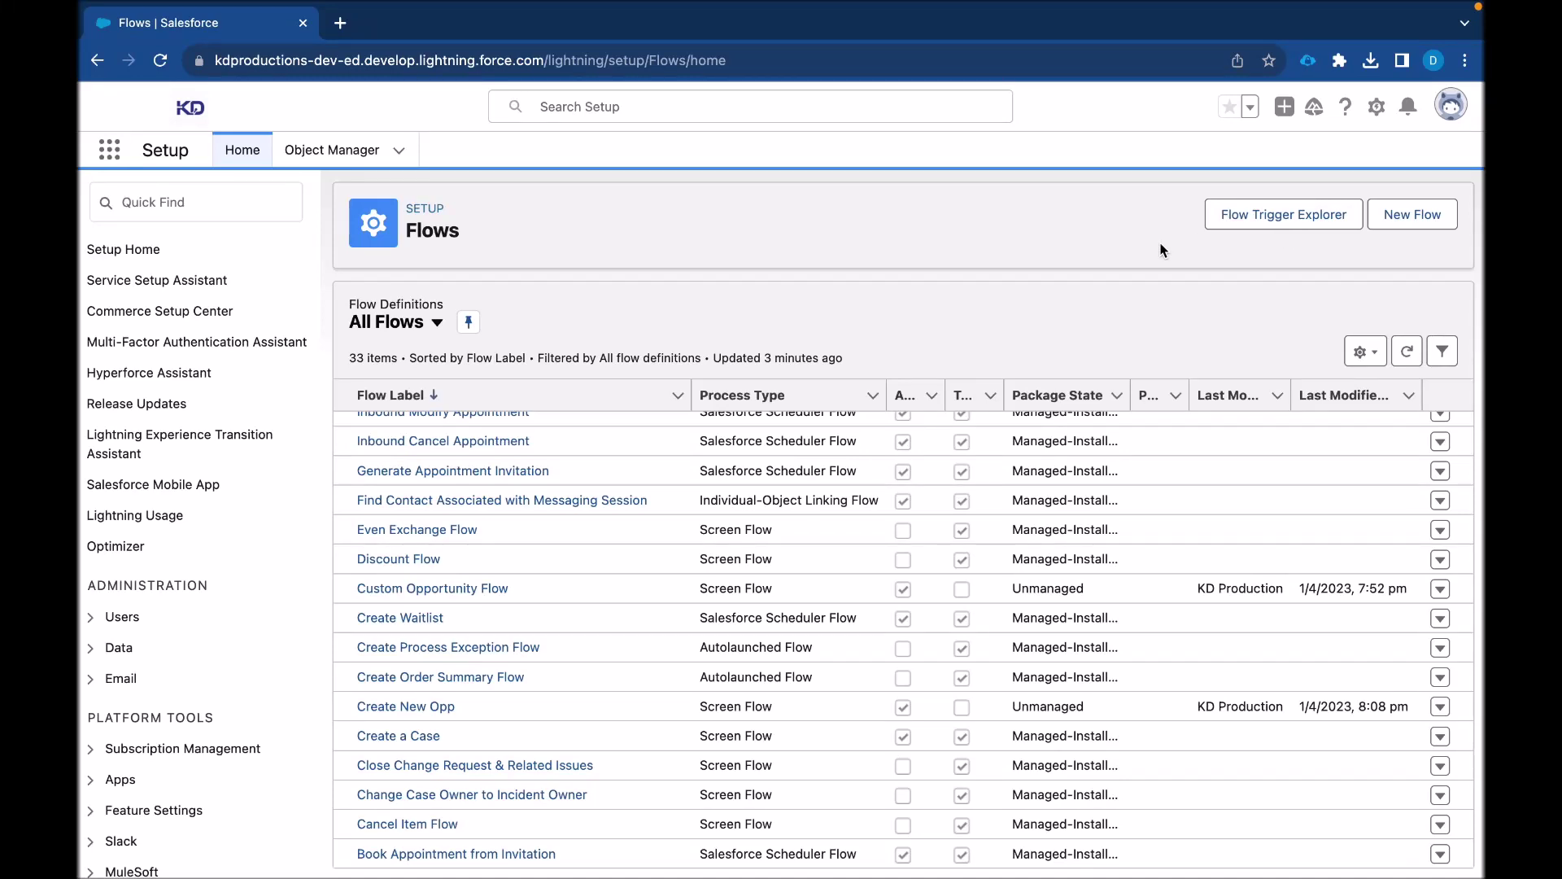
Create a new Screen Flow from the New Flow dialog in Setup
left_click(1436, 221)
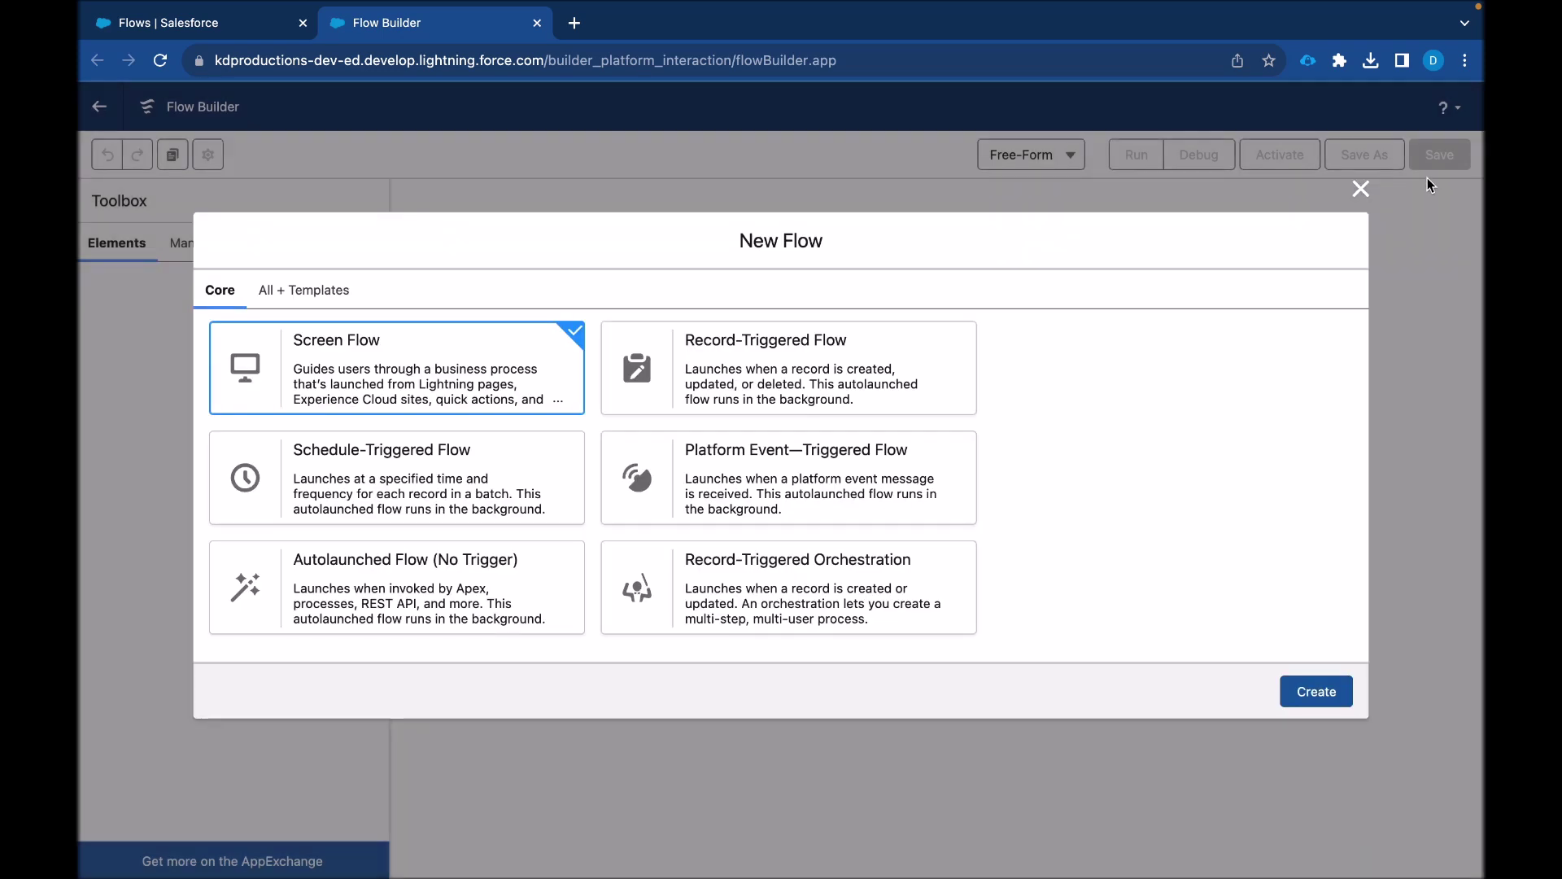
left_click(1314, 700)
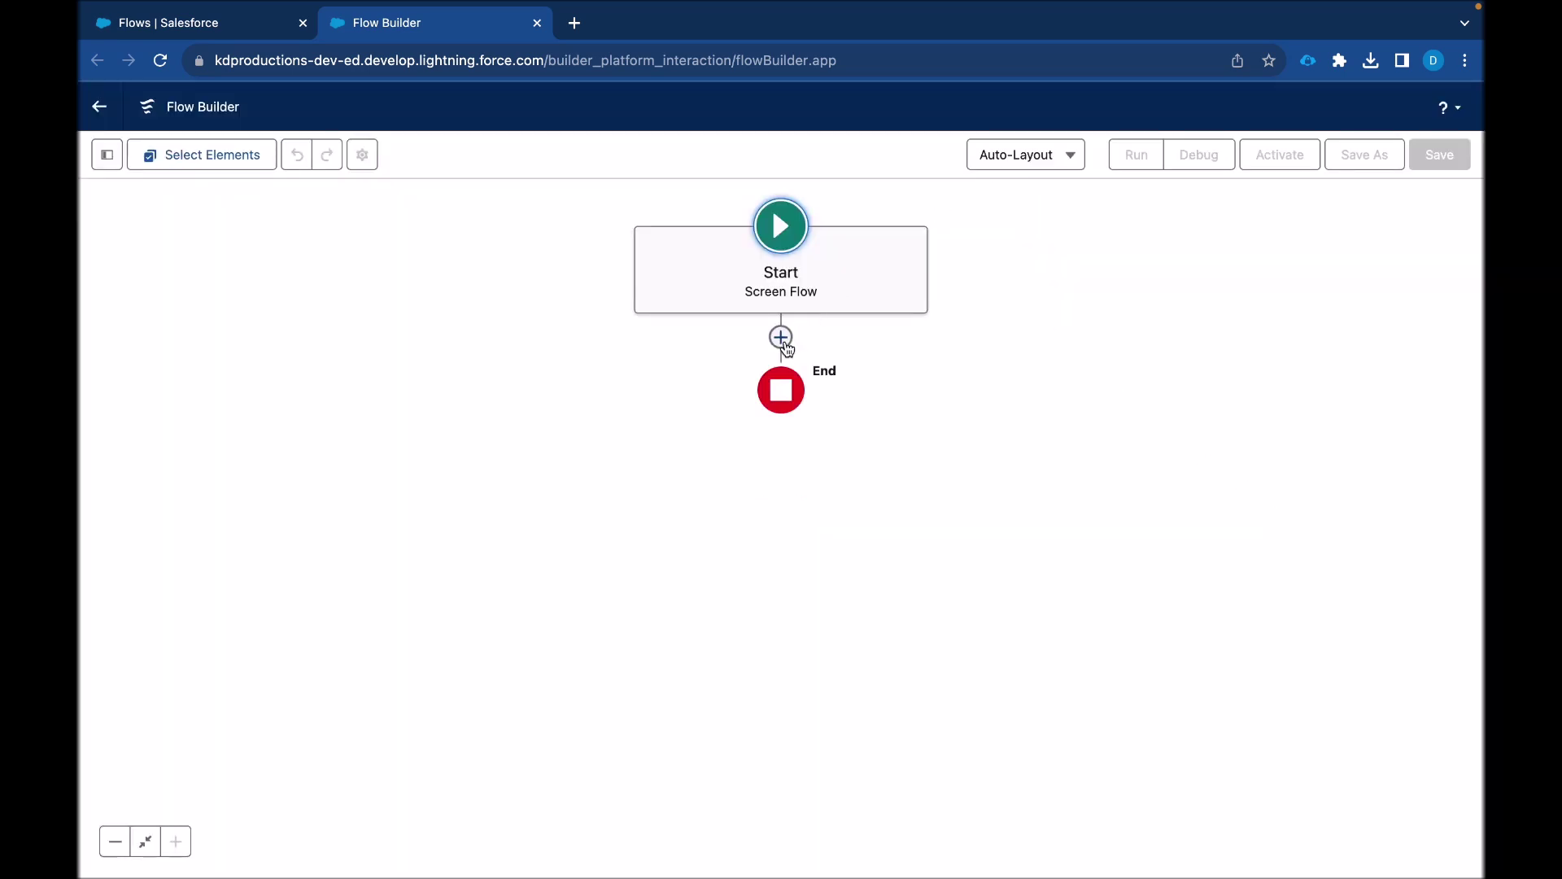
Add a Screen element labelled 'New Contact' with API name New_Contact
left_click(781, 338)
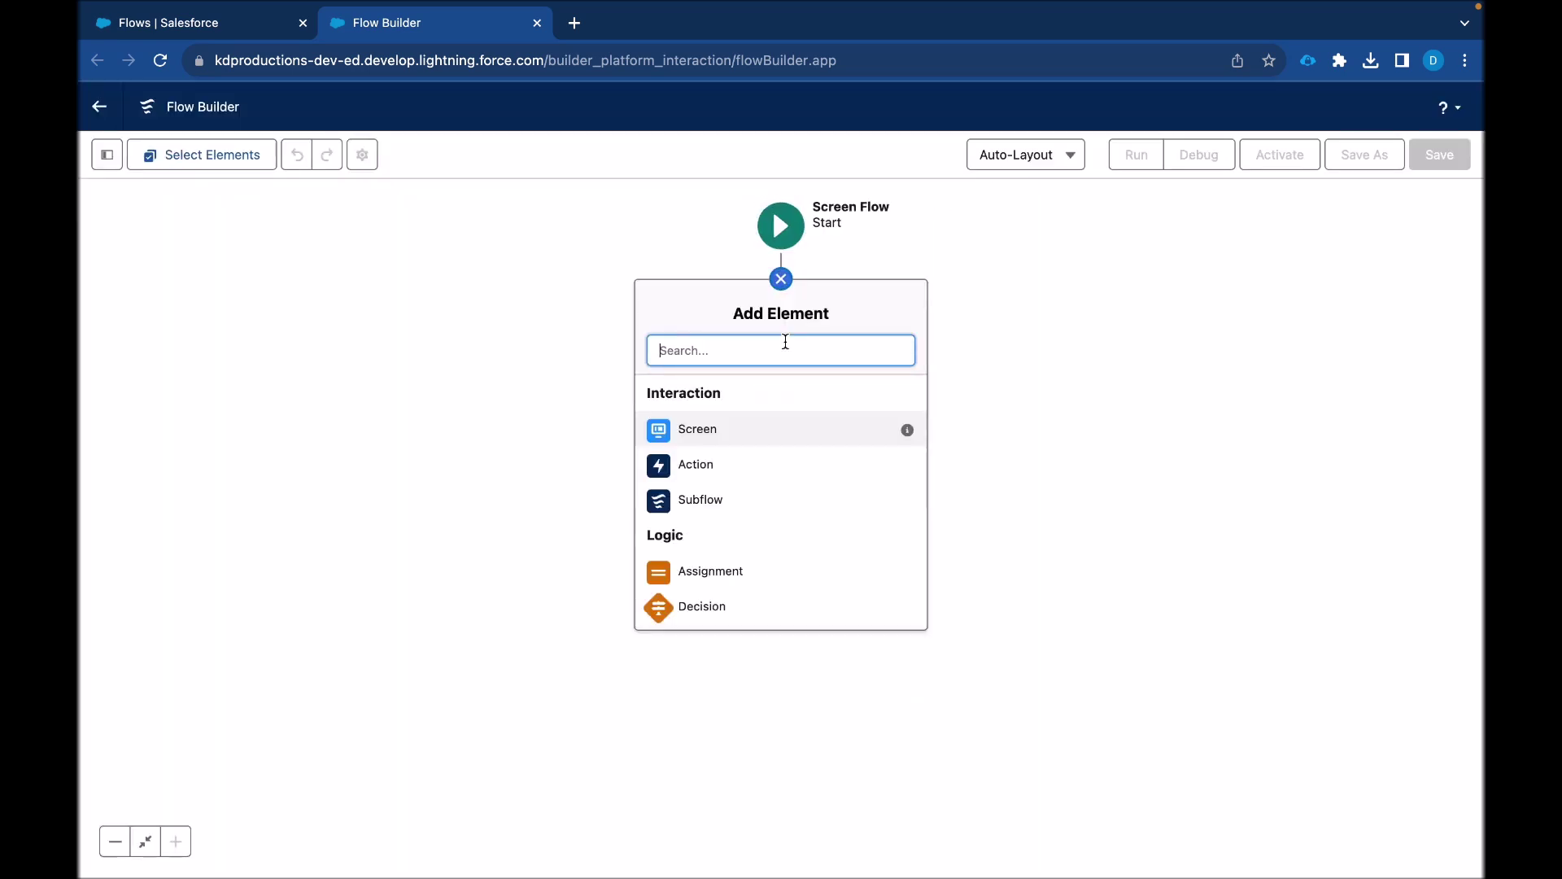
left_click(696, 437)
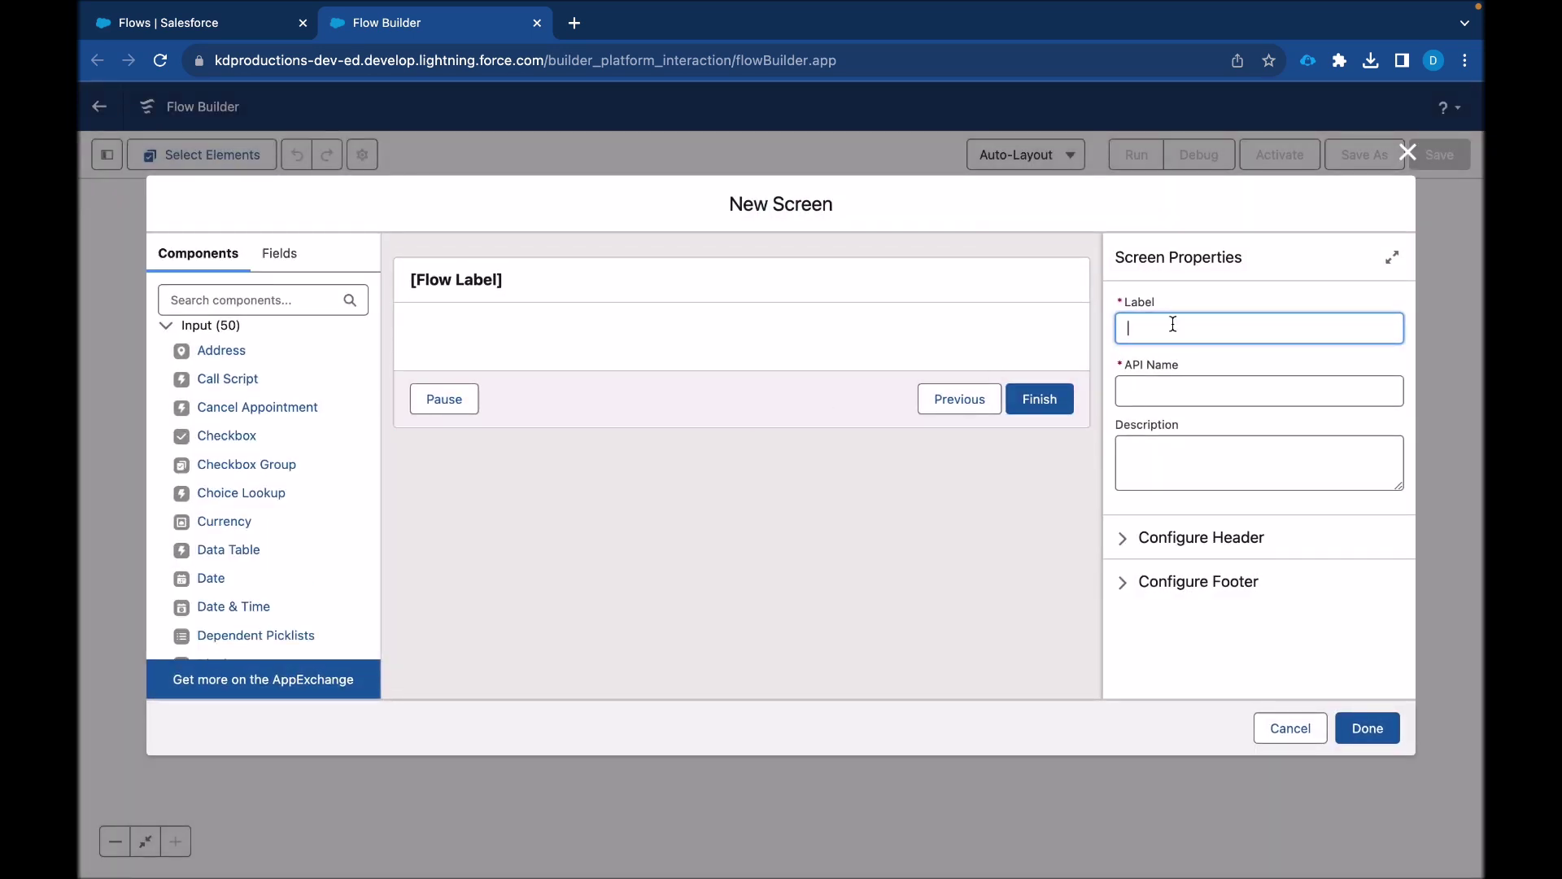
type("Quick Contact")
double_click(1150, 328)
type("New Contact")
left_click(1240, 396)
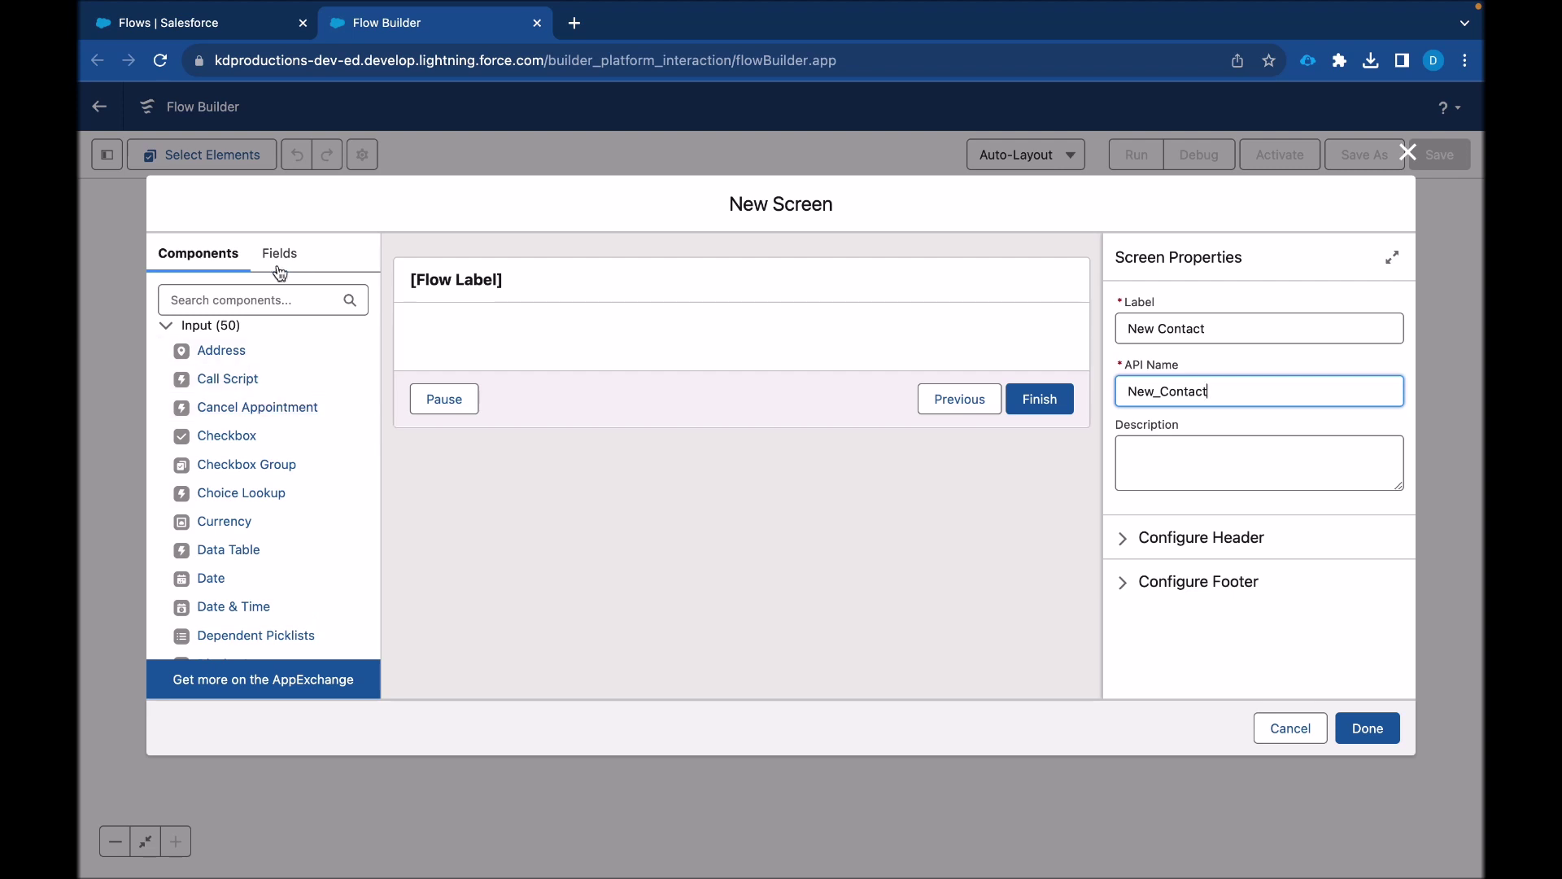
scroll(231, 493, "down", 1)
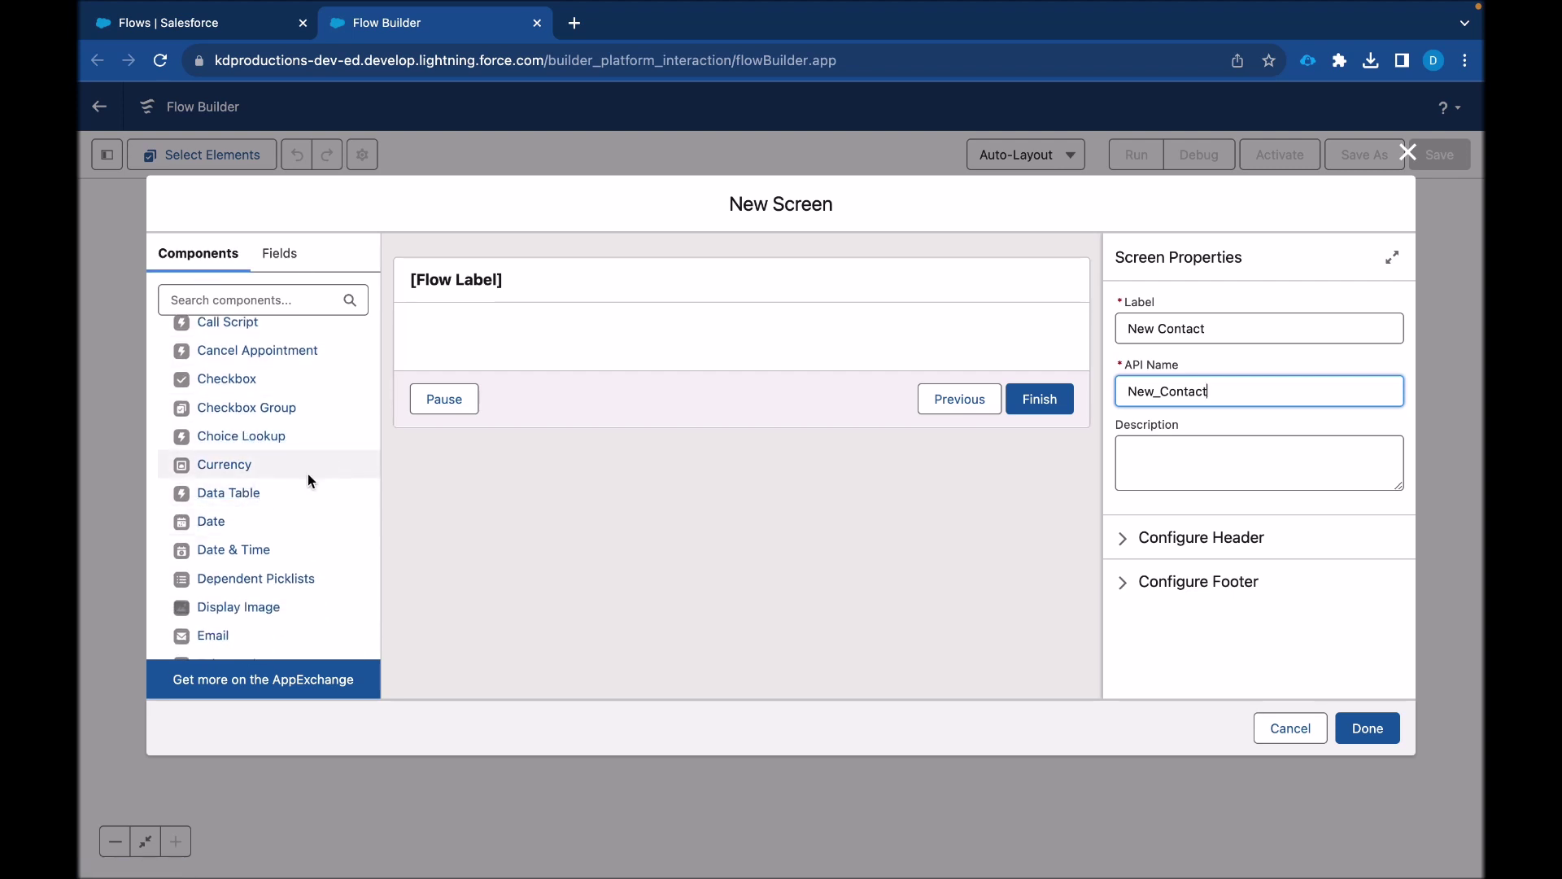
scroll(216, 525, "down", 1)
scroll(223, 561, "down", 4)
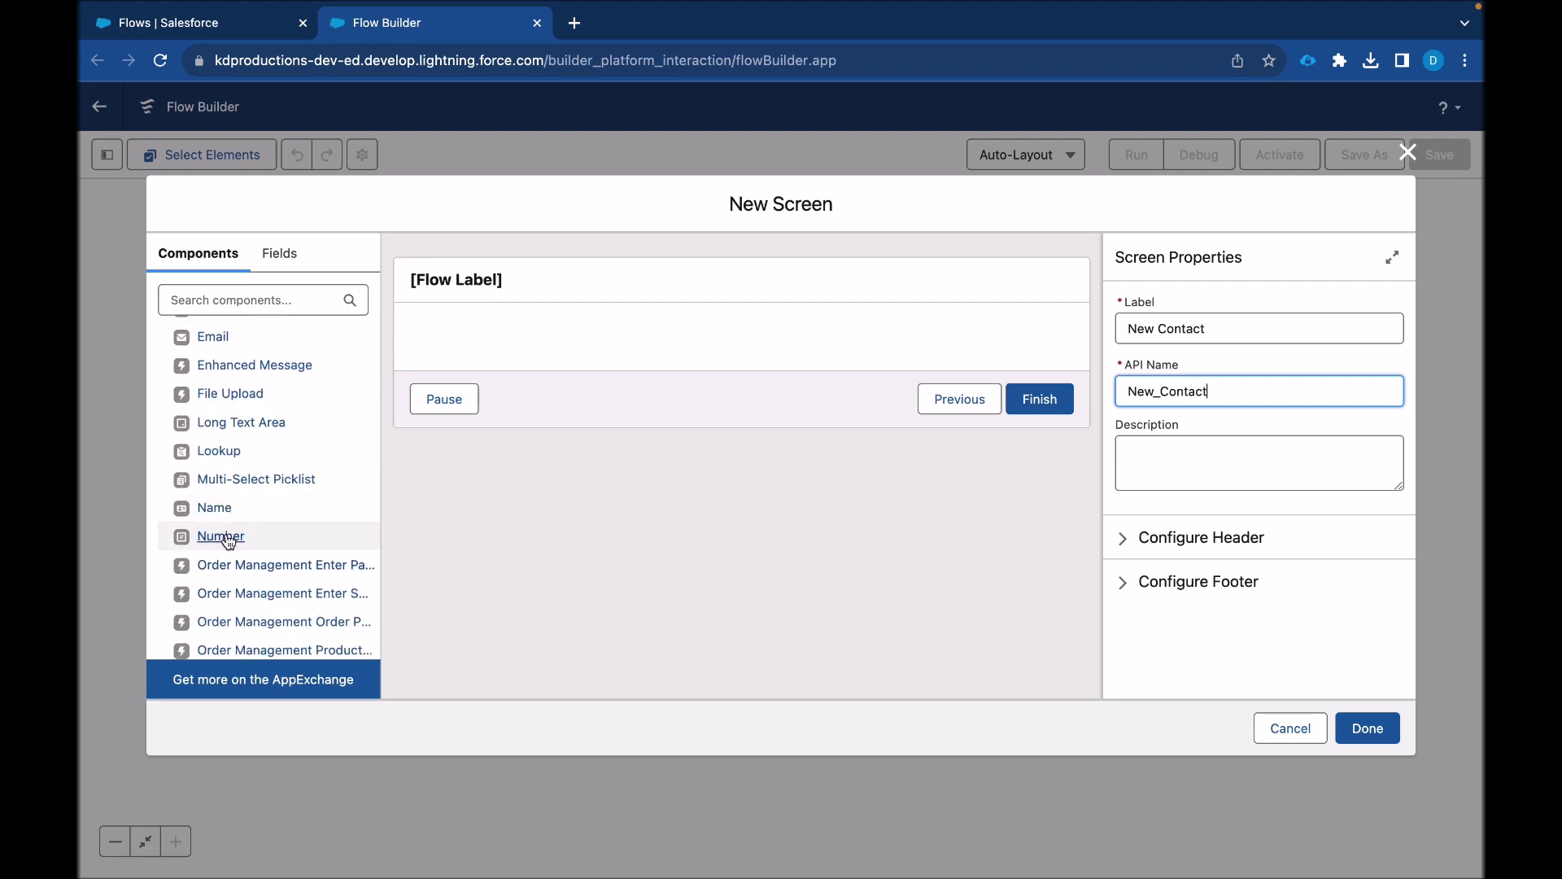
scroll(228, 533, "down", 5)
scroll(226, 539, "down", 2)
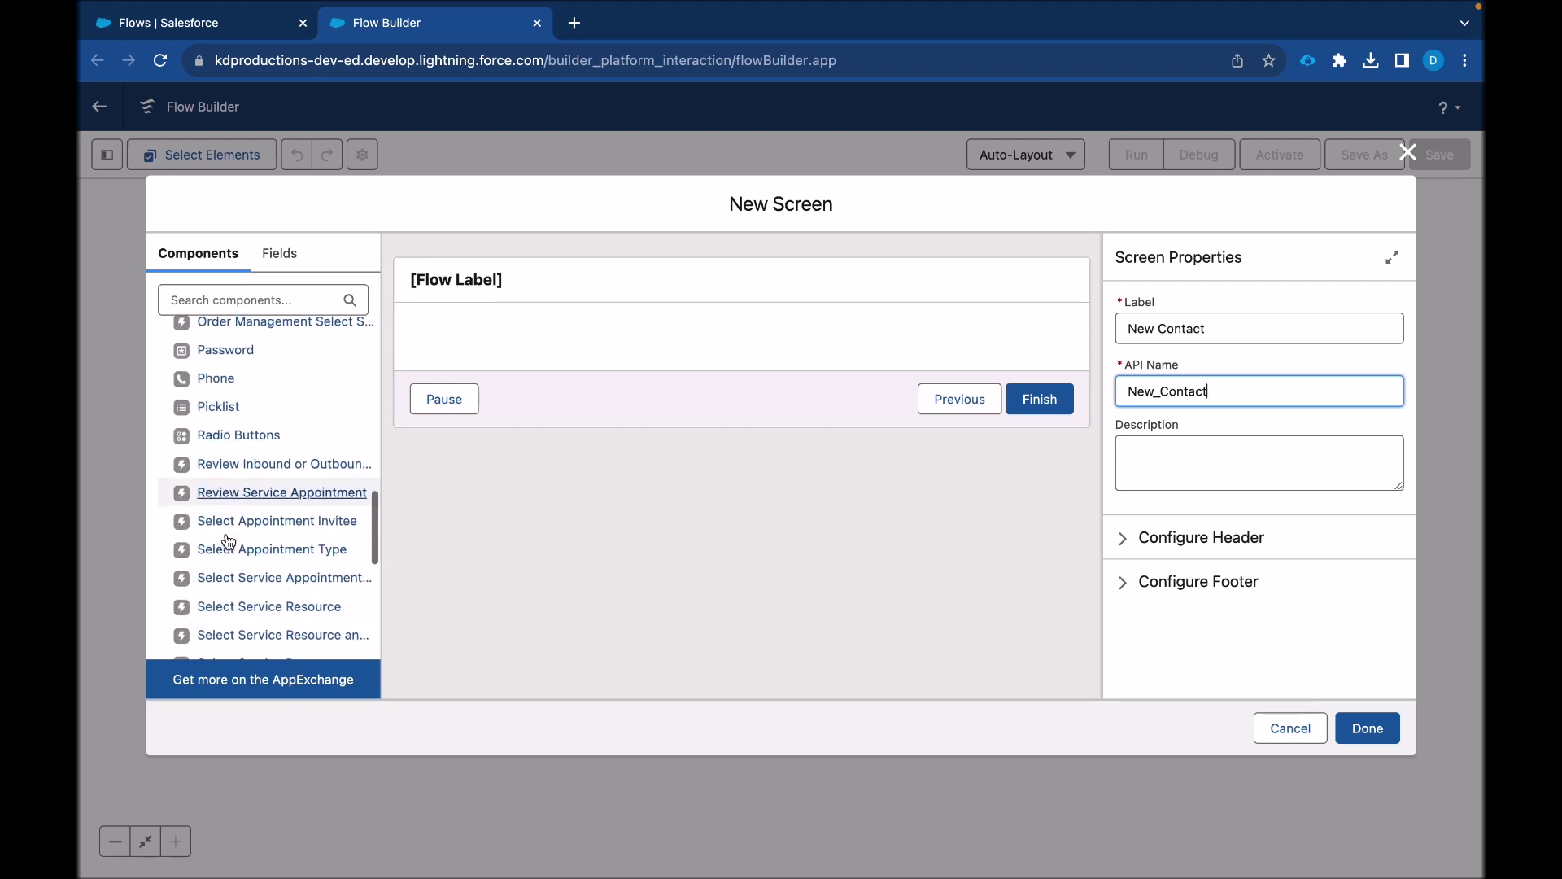
scroll(209, 608, "down", 3)
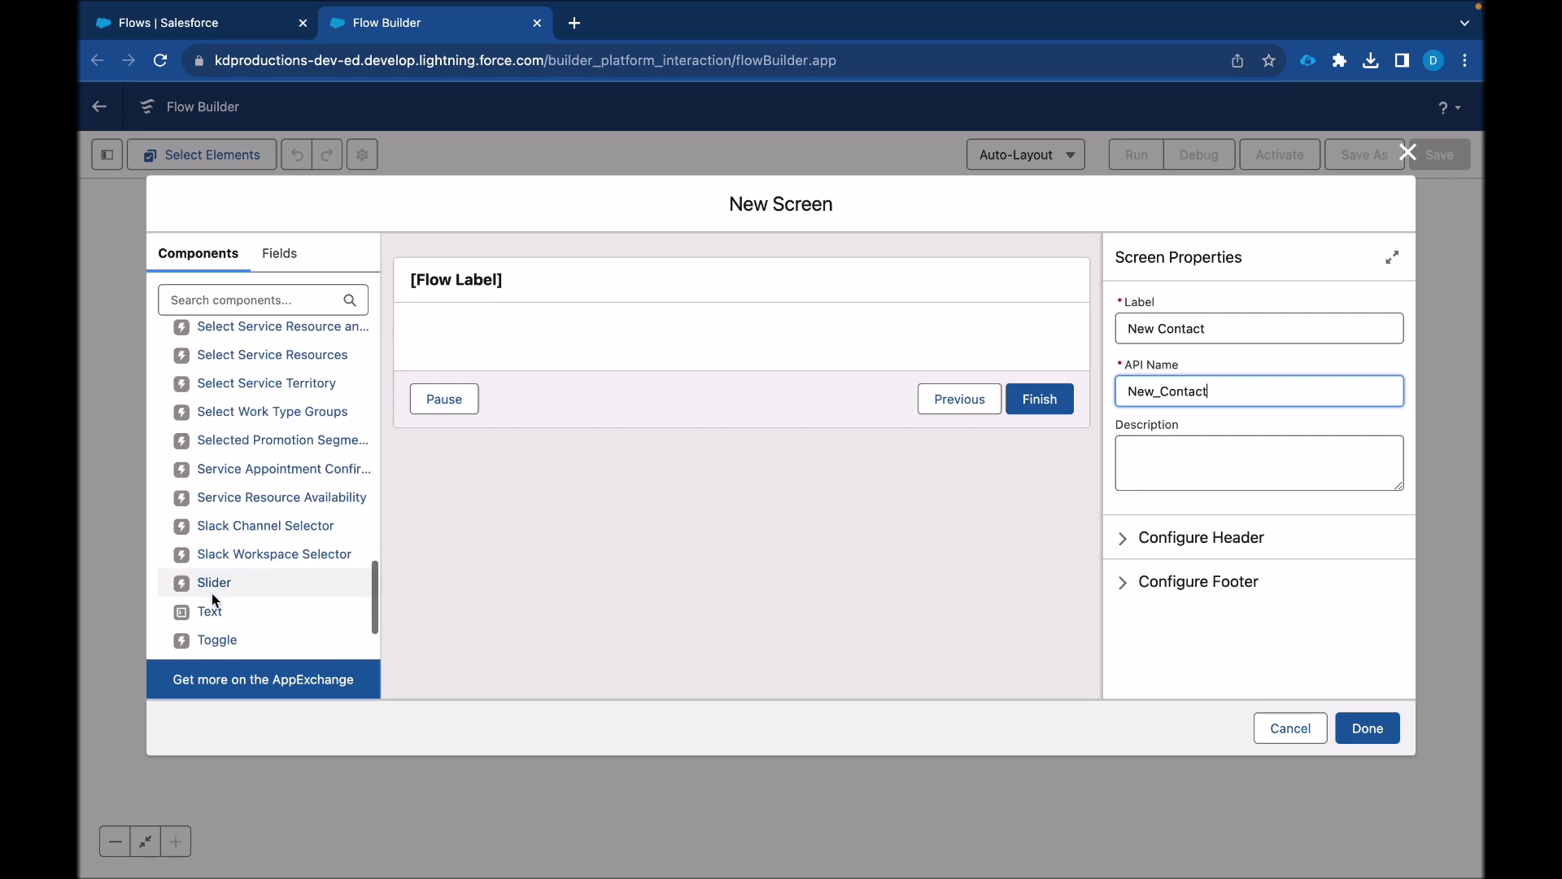
scroll(209, 606, "down", 3)
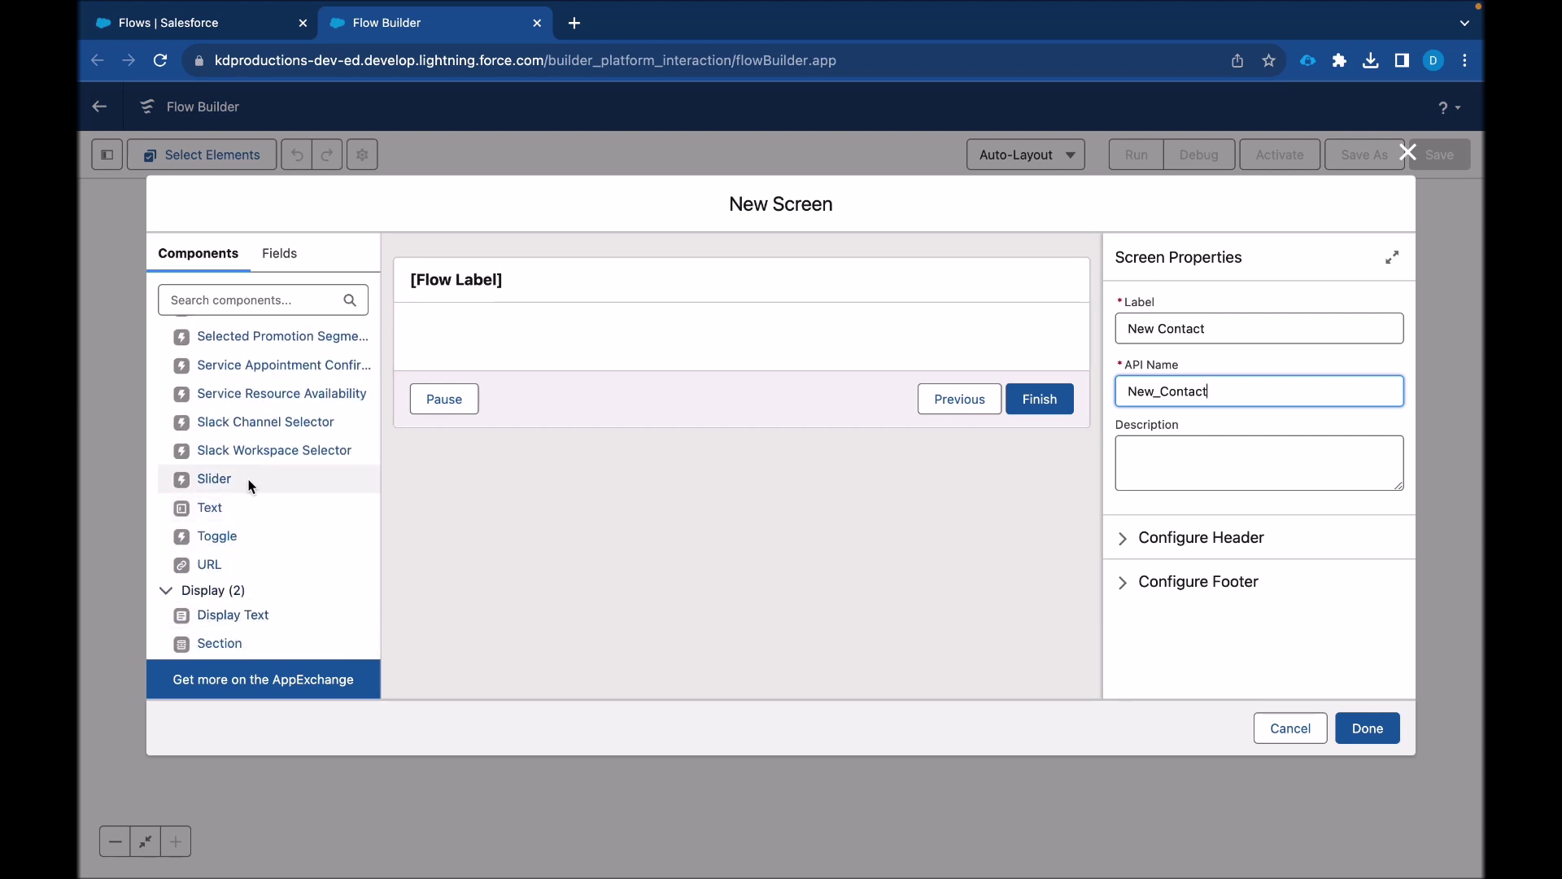
scroll(244, 496, "up", 1)
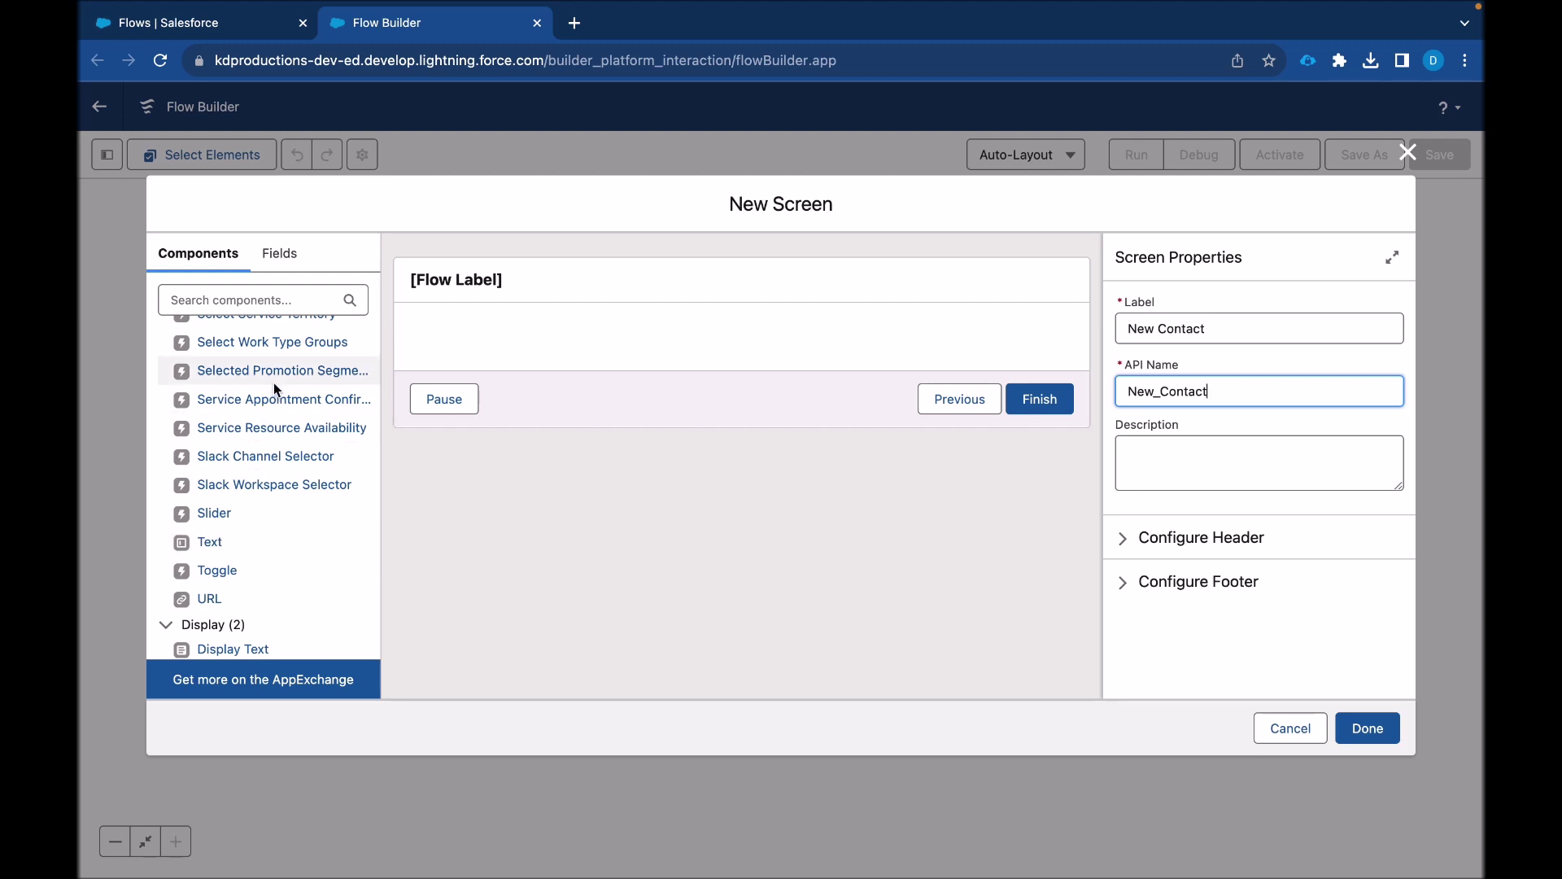
Create a new record variable 'Contact' of object Contact and assign it to the screen's fields
left_click(291, 265)
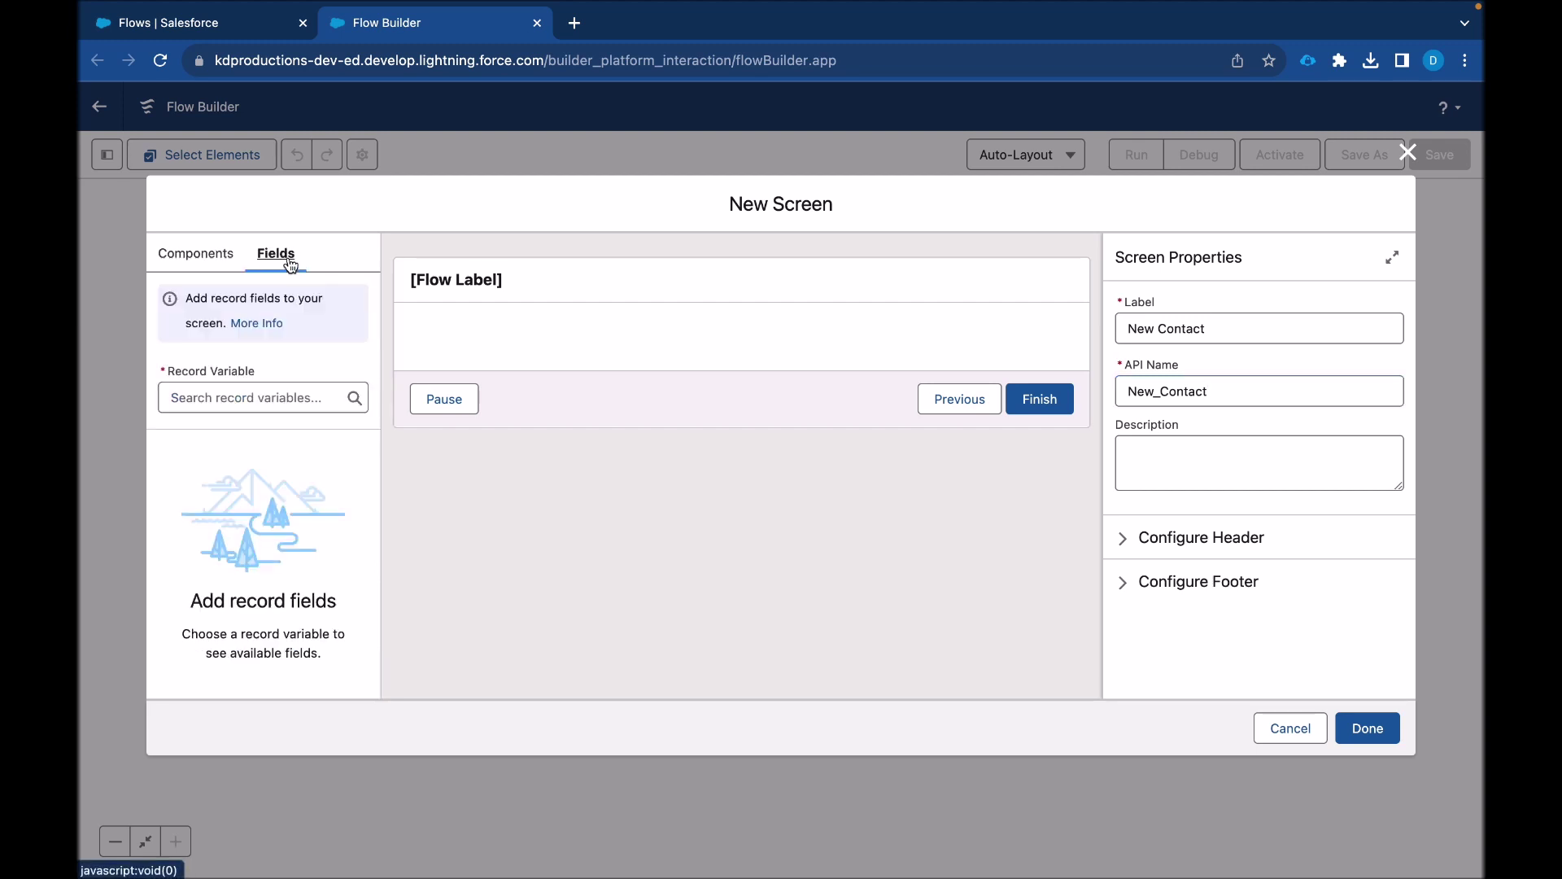
left_click(251, 397)
left_click(251, 440)
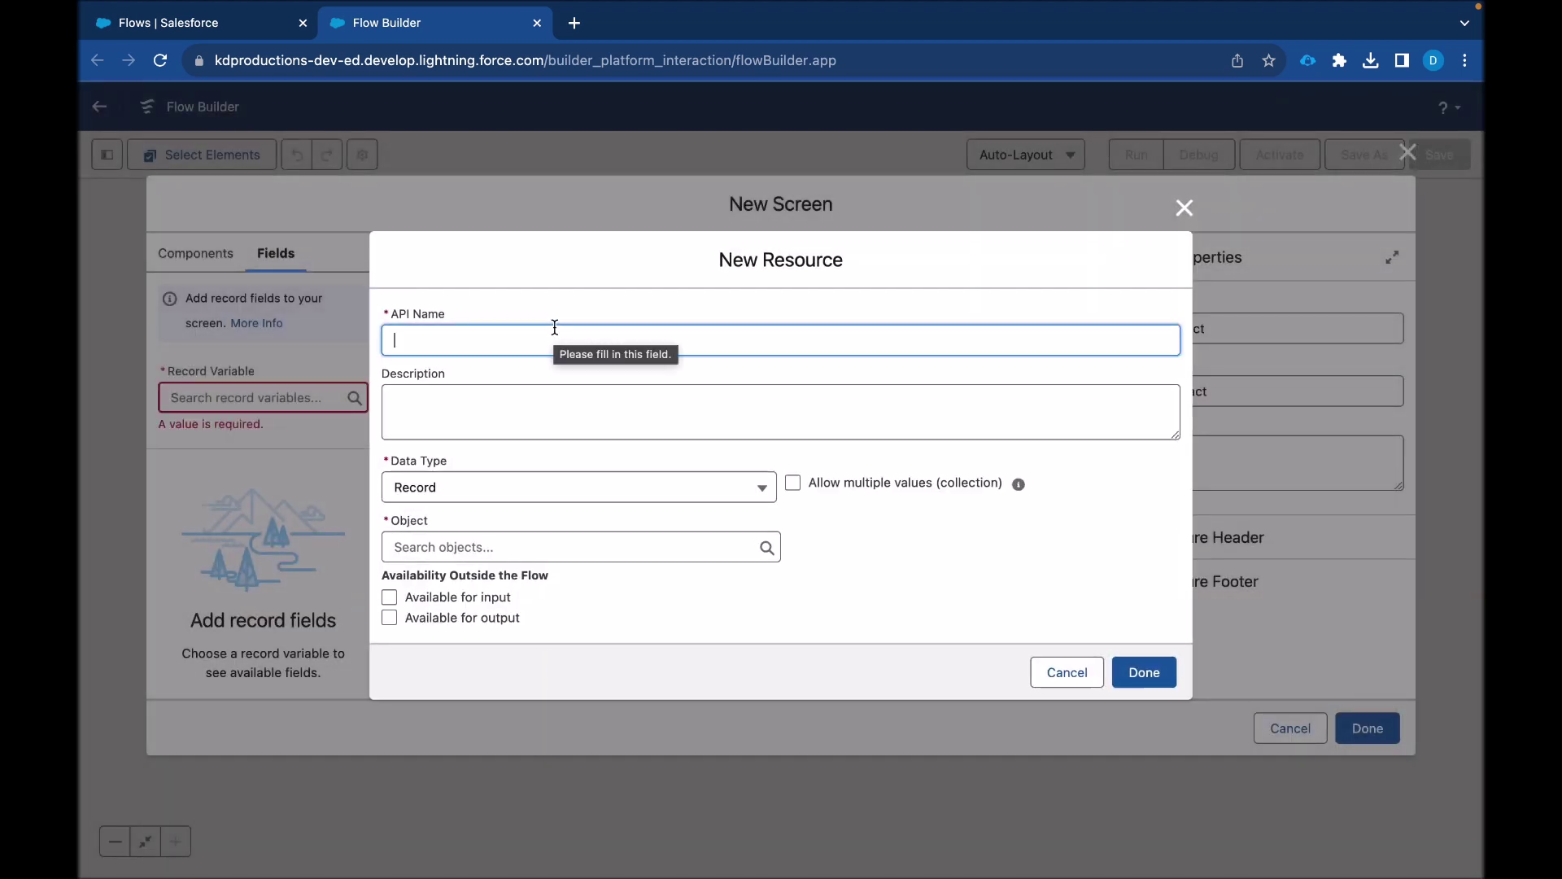
type("Contact")
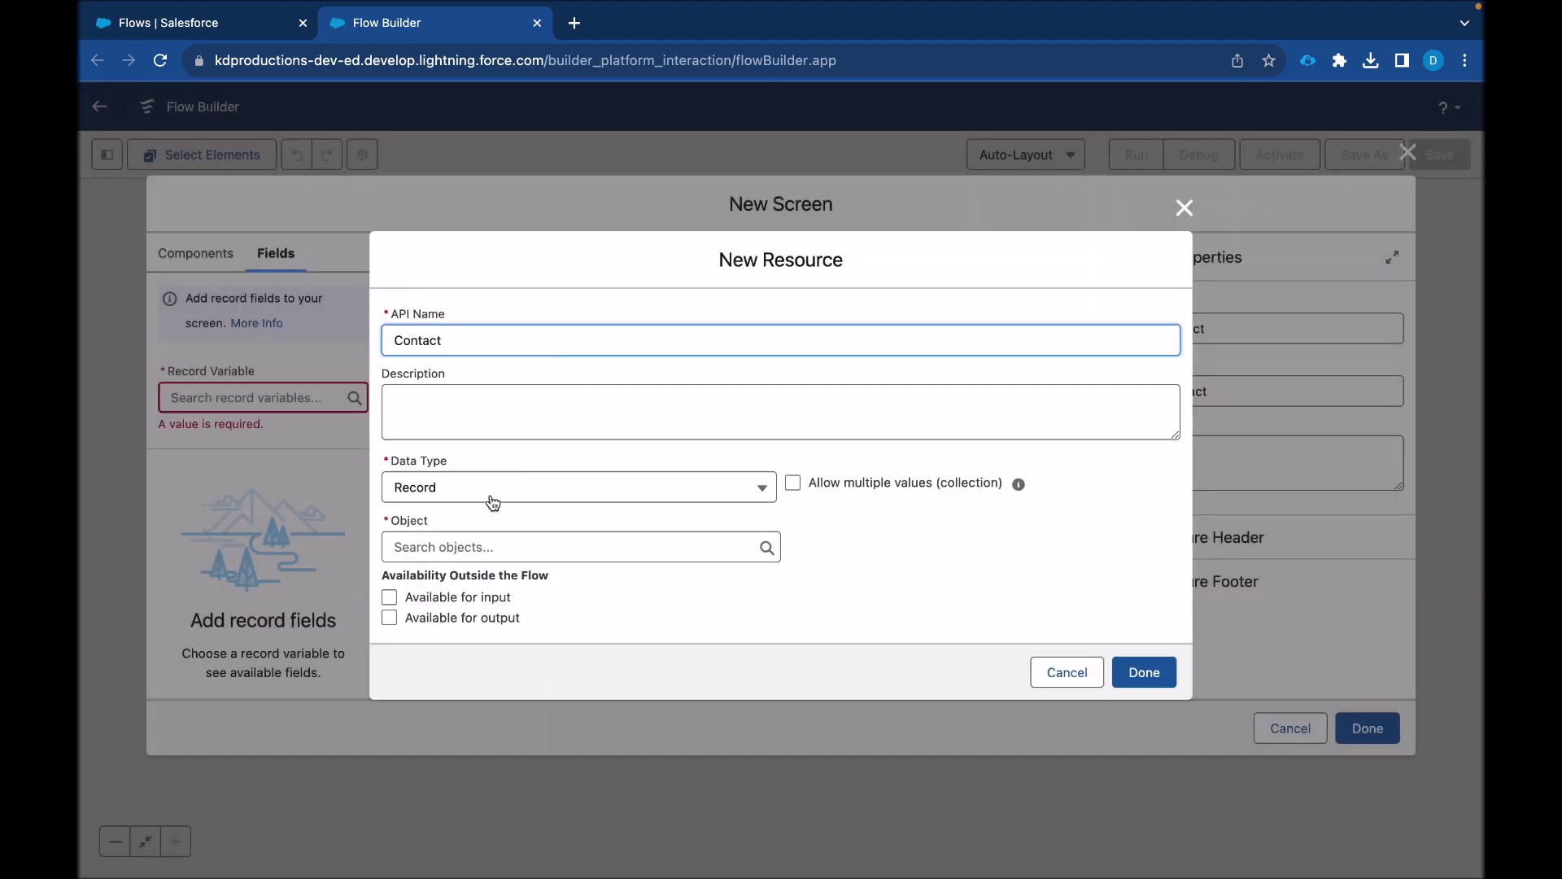
left_click(449, 553)
type("Contact")
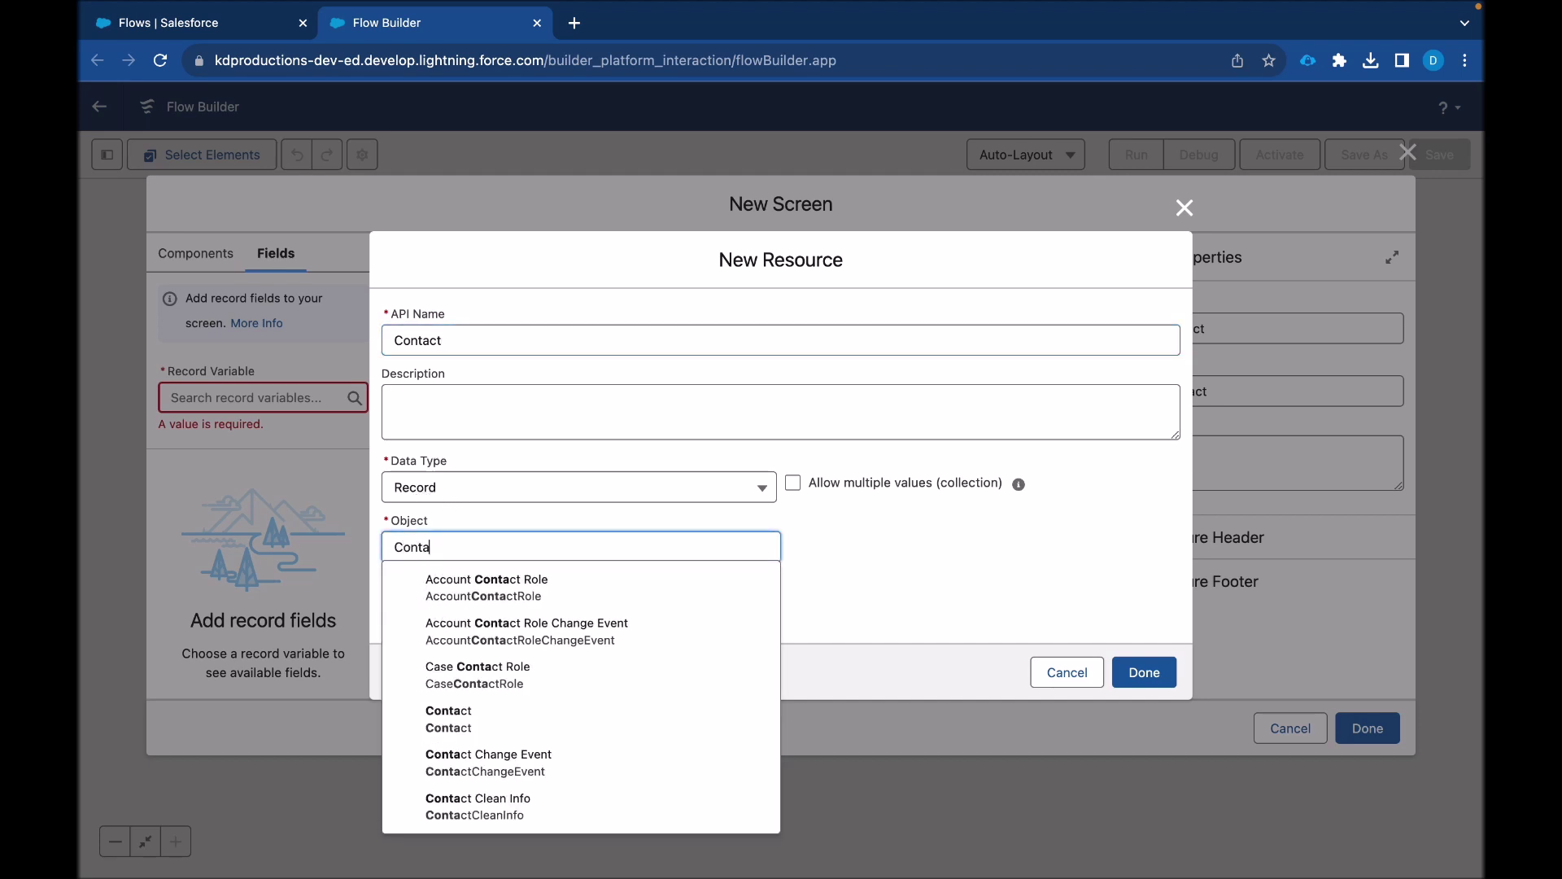
left_click(462, 721)
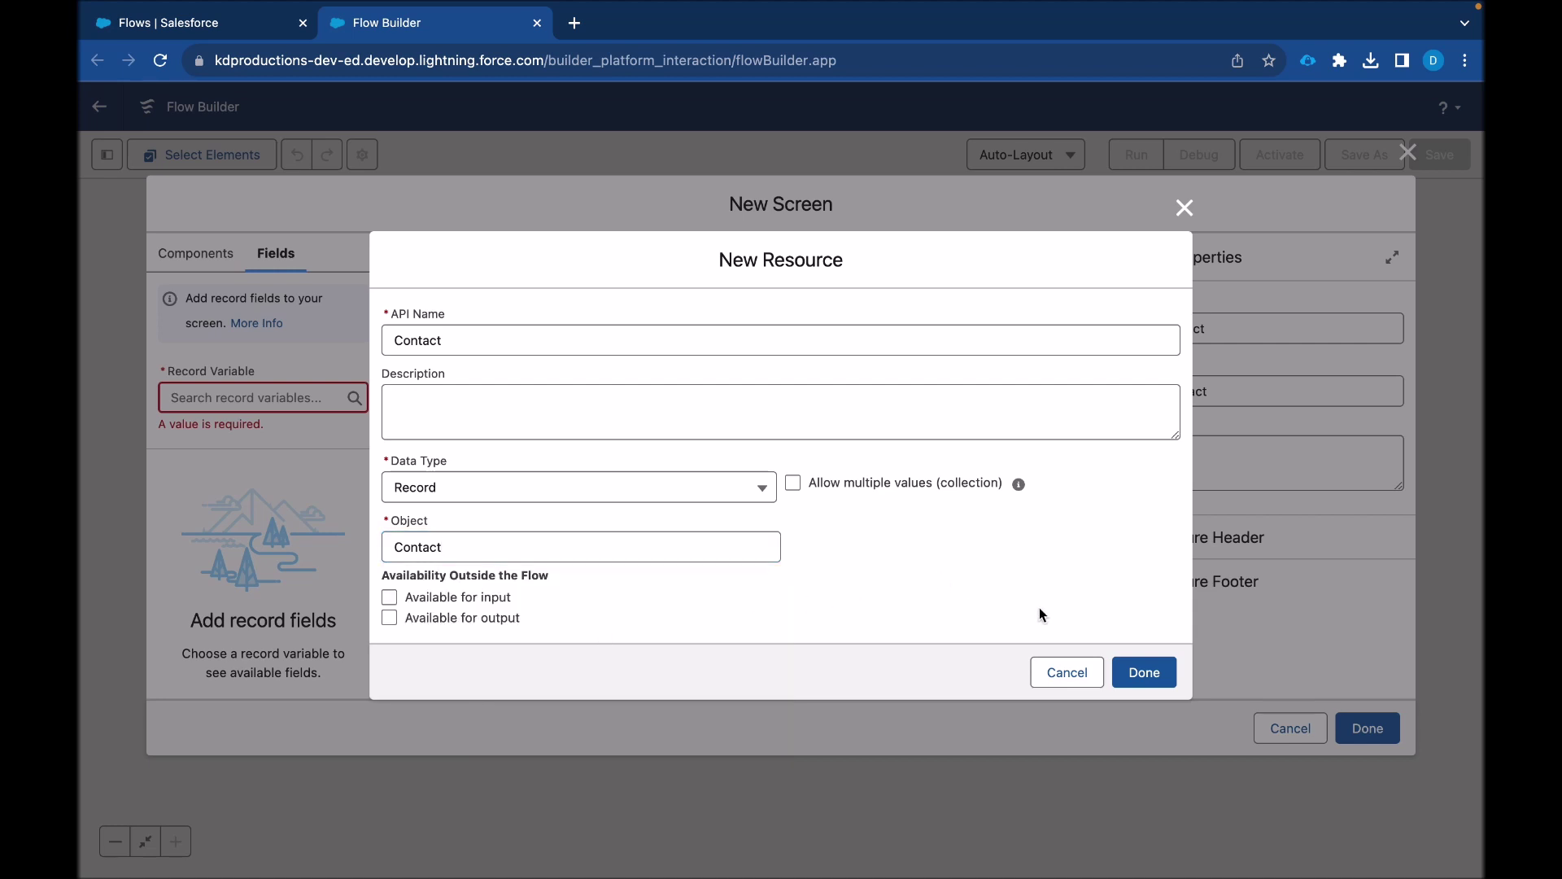
left_click(1143, 669)
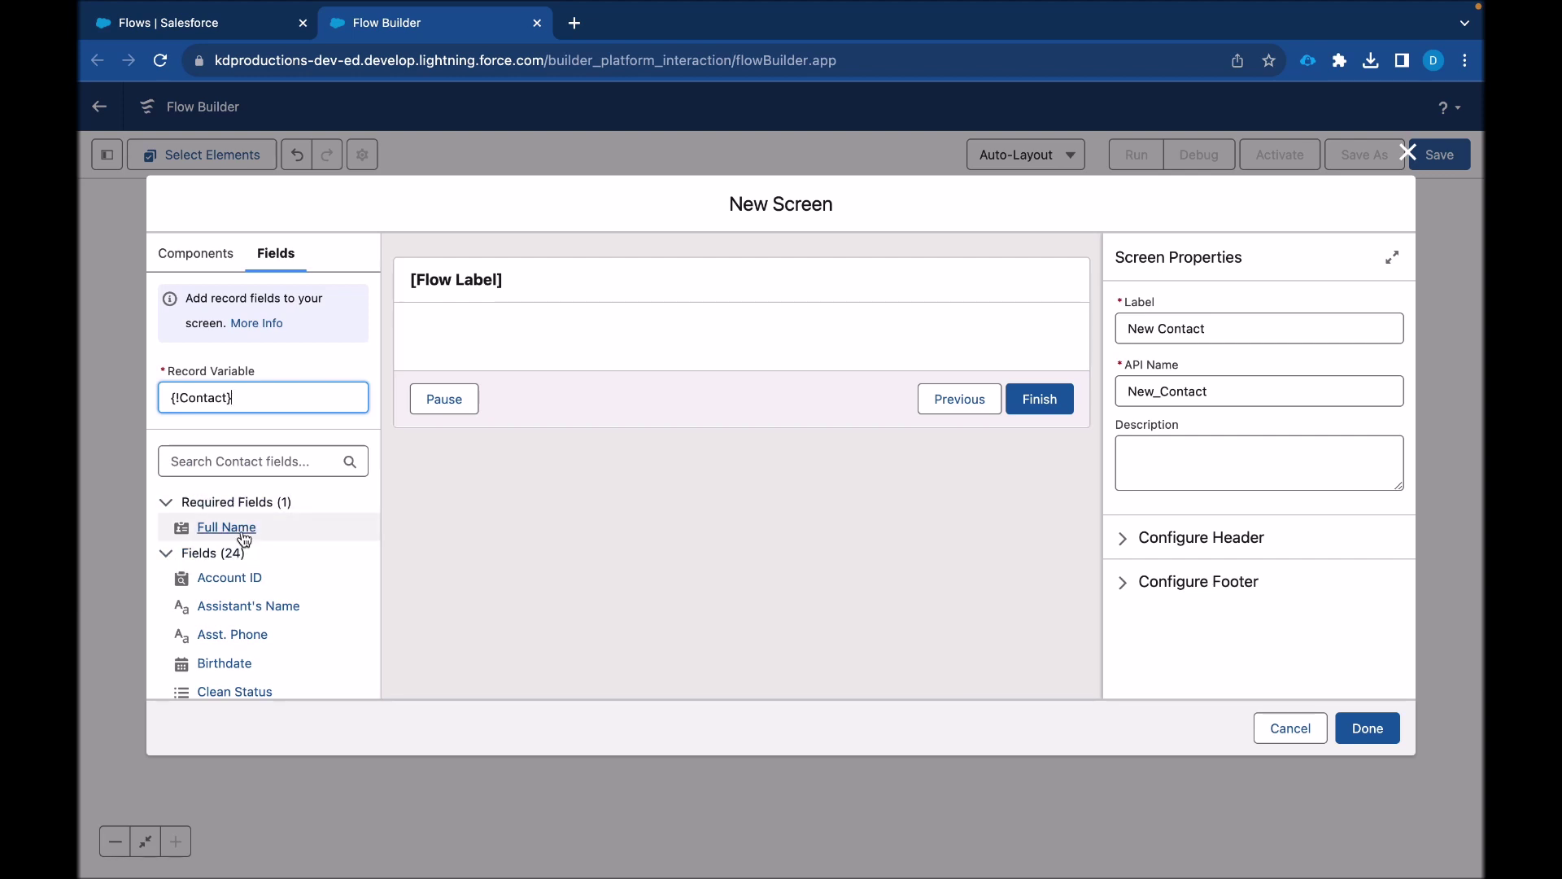
Place the Full Name field on the screen and expand its visibility and advanced settings
left_click_drag(233, 530, 381, 466)
left_click_drag(526, 324, 521, 335)
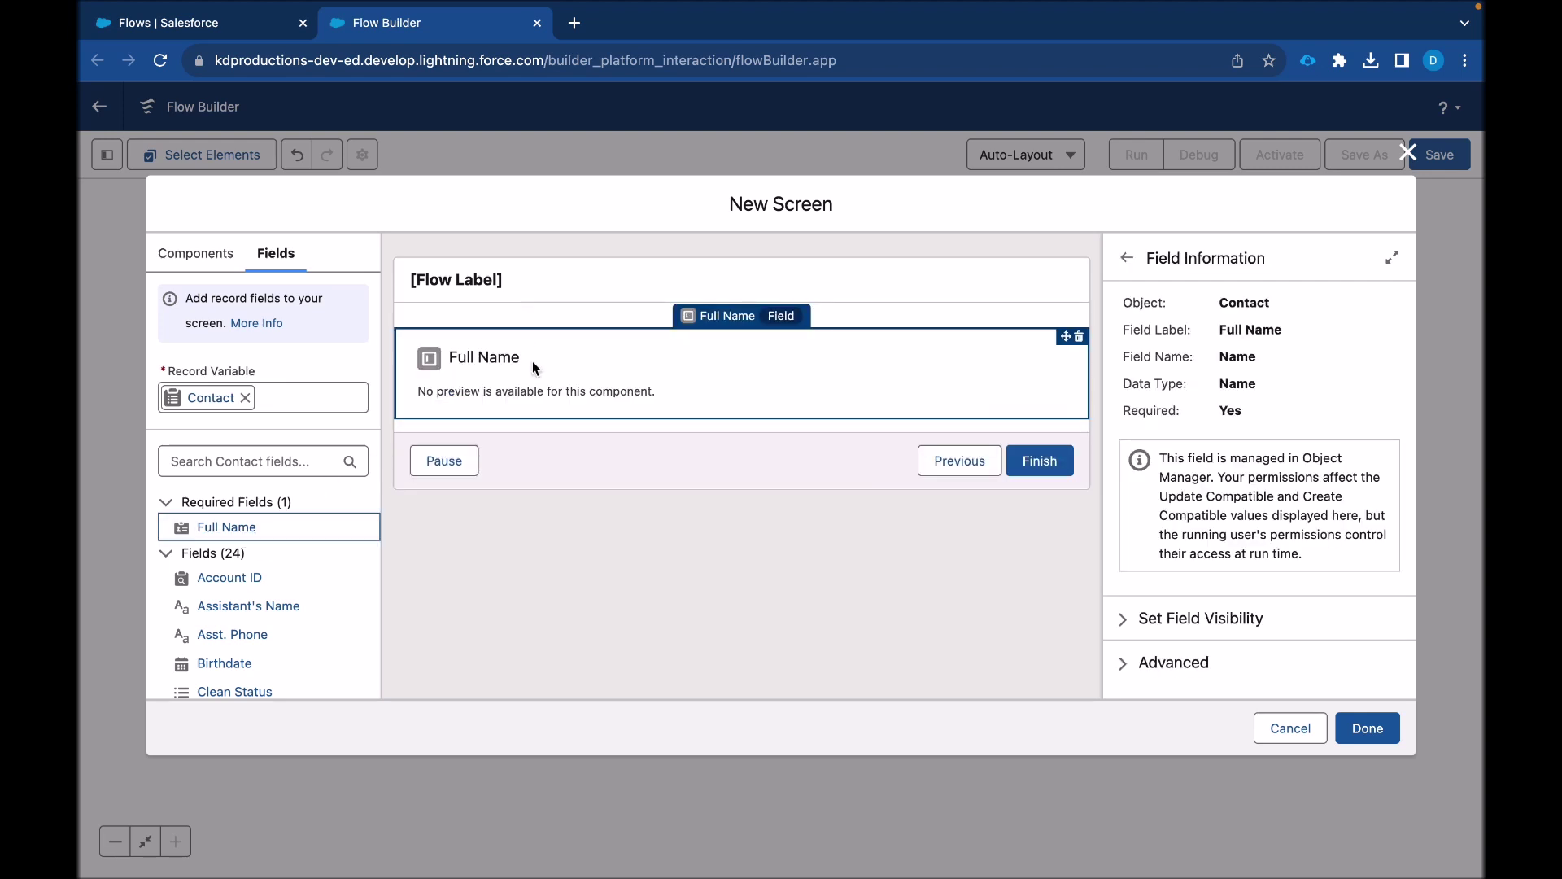
scroll(1234, 533, "down", 1)
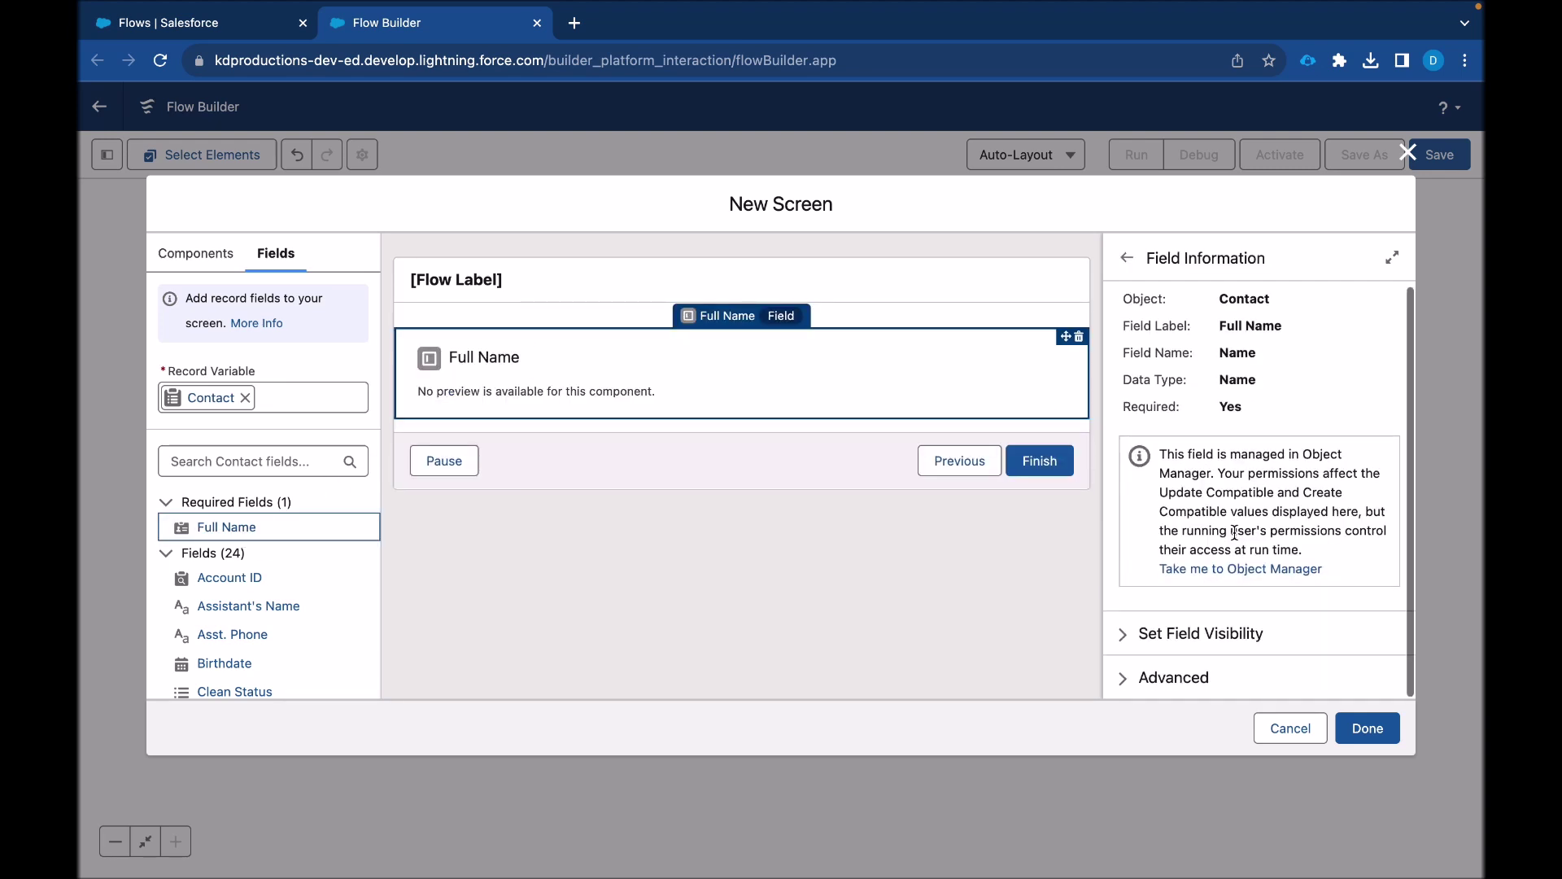
left_click(1171, 635)
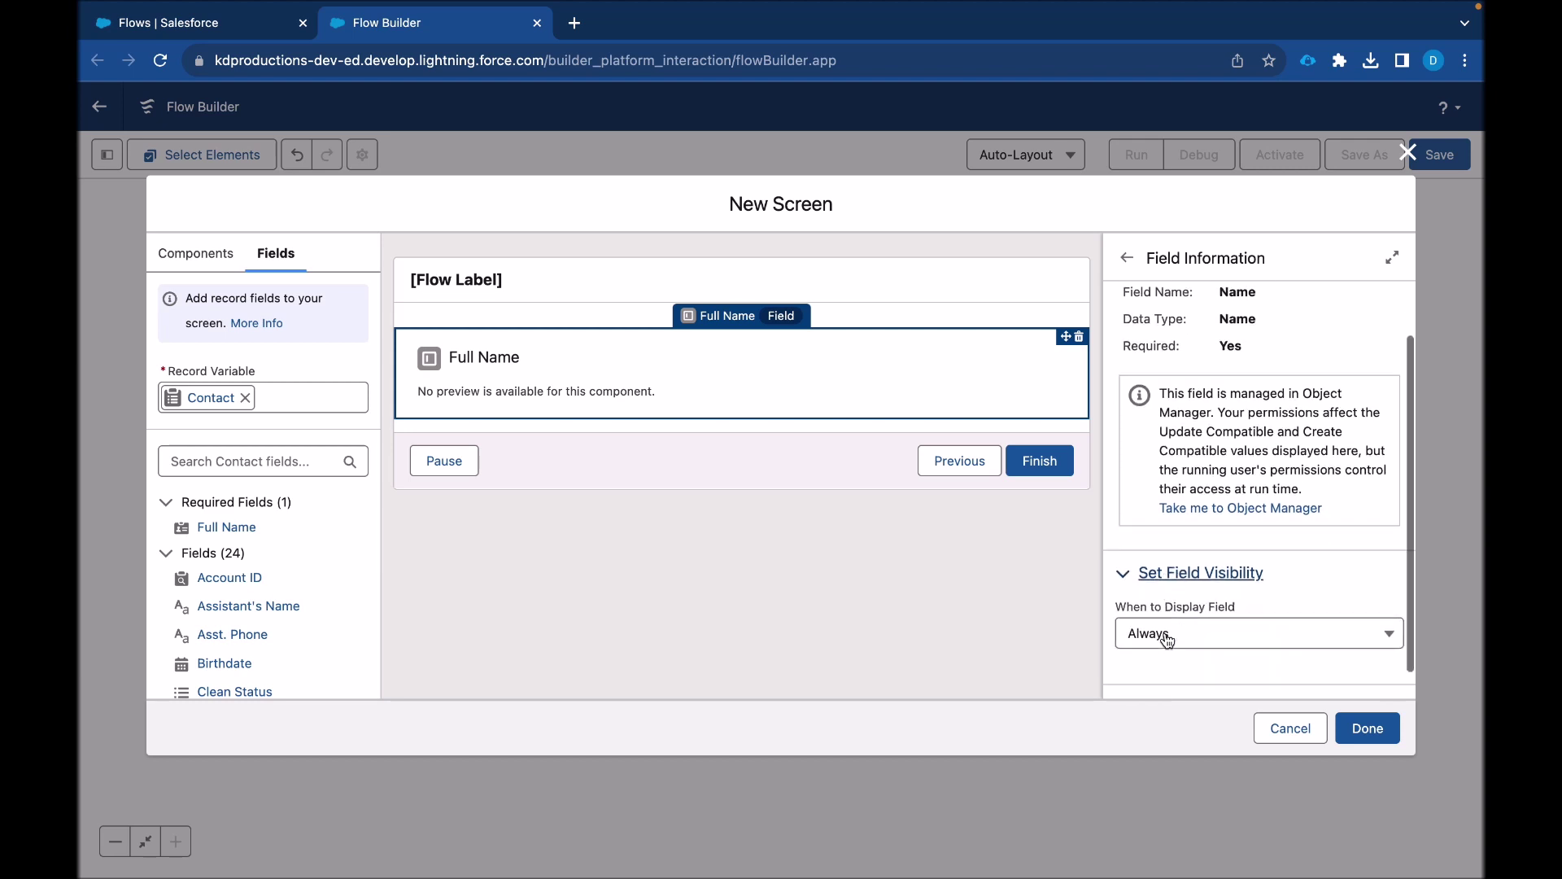
left_click(1171, 678)
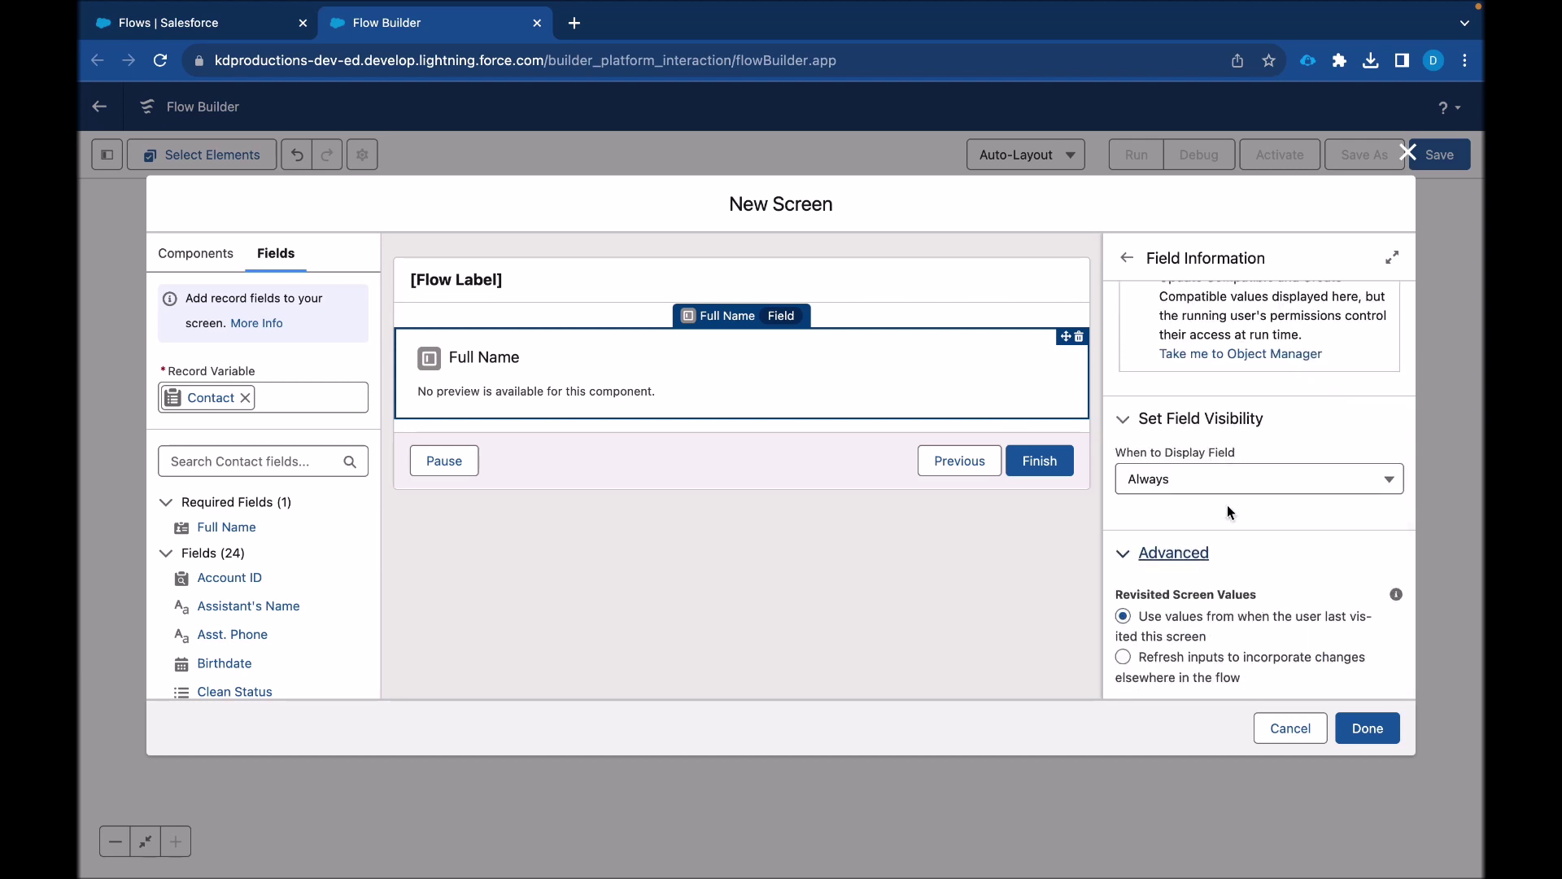
scroll(1287, 579, "up", 4)
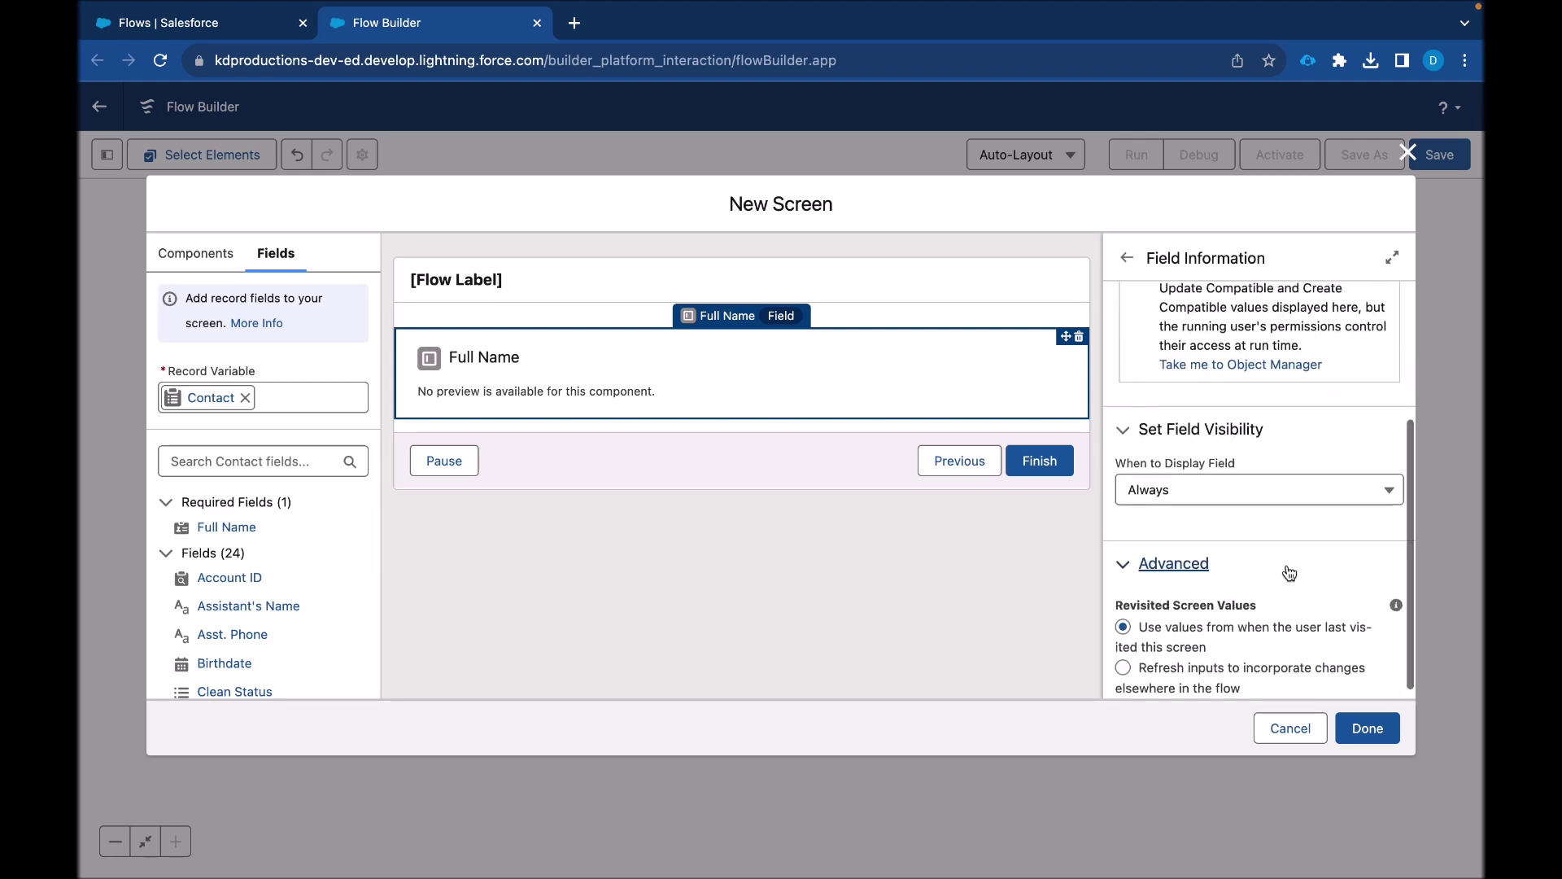
scroll(1286, 584, "up", 2)
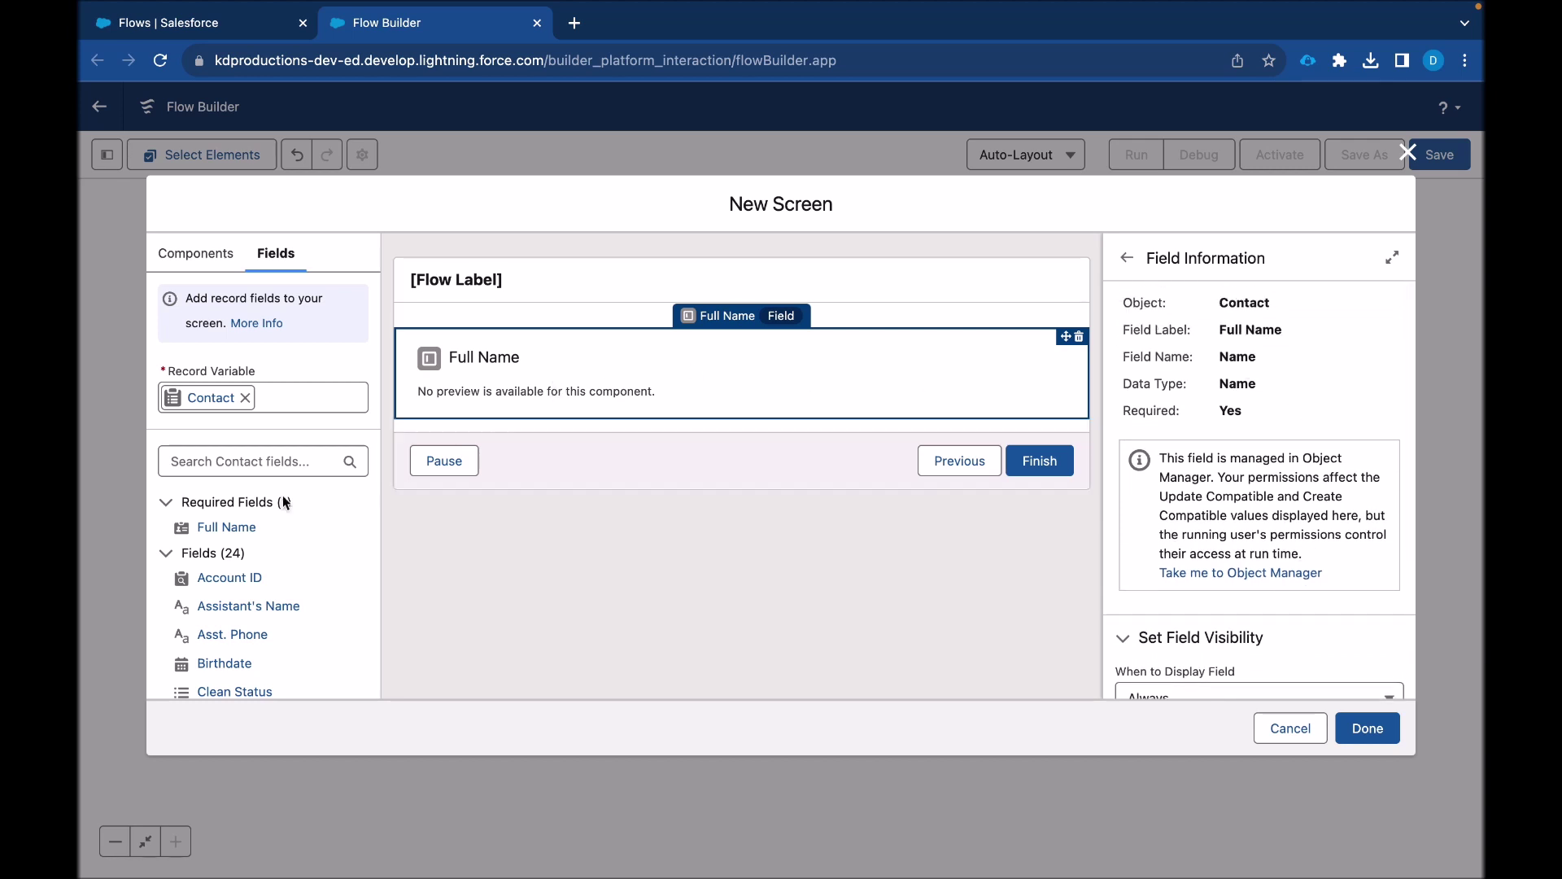
scroll(265, 598, "down", 1)
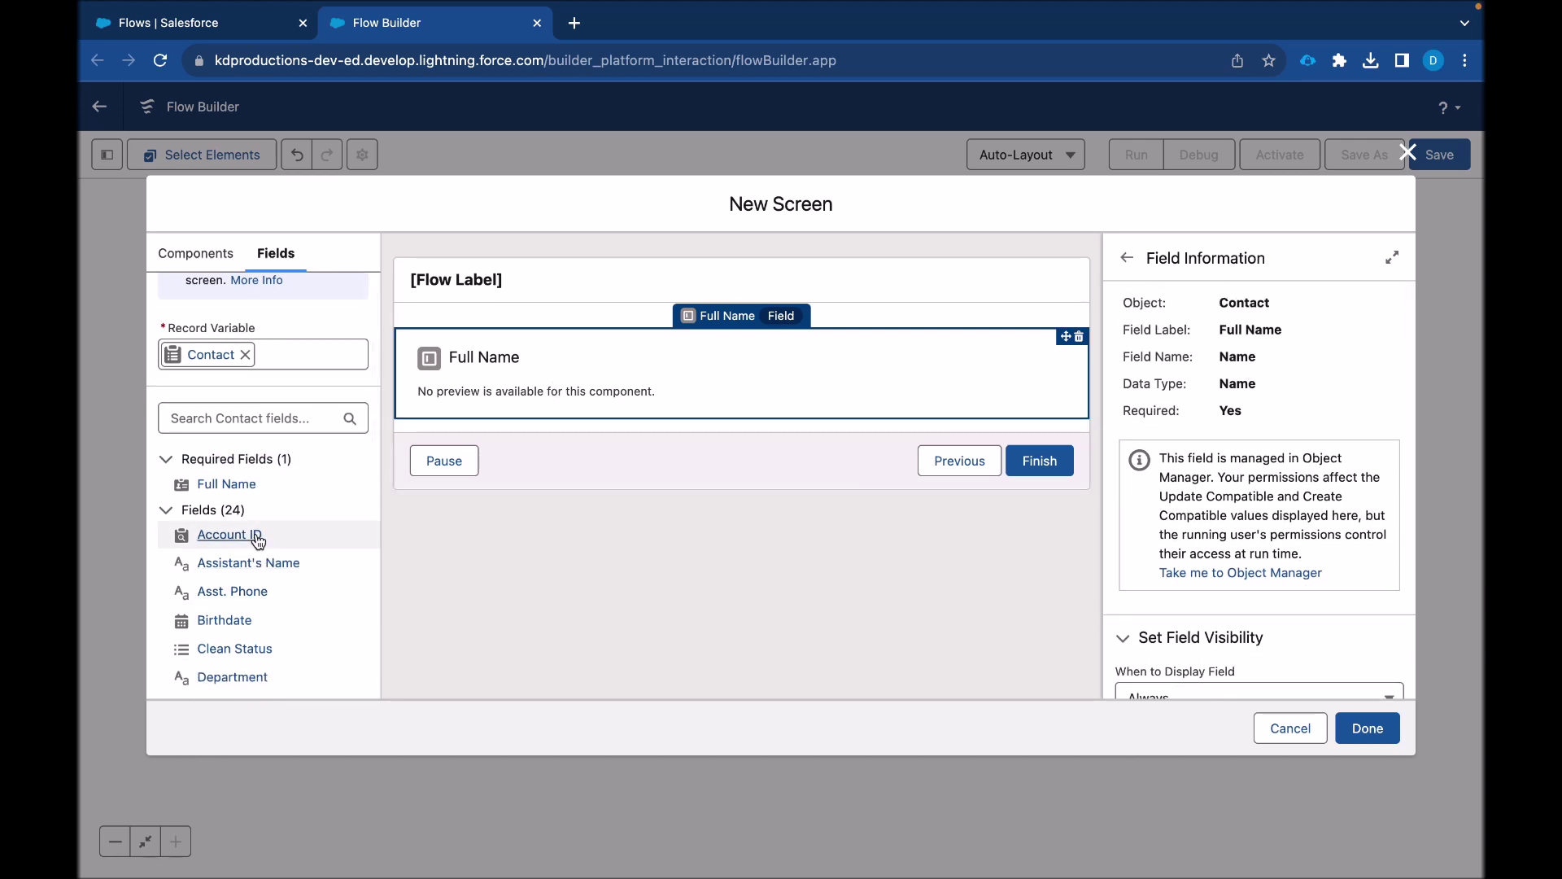
Add the Account ID and Birthdate fields below Full Name
left_click_drag(480, 420, 482, 418)
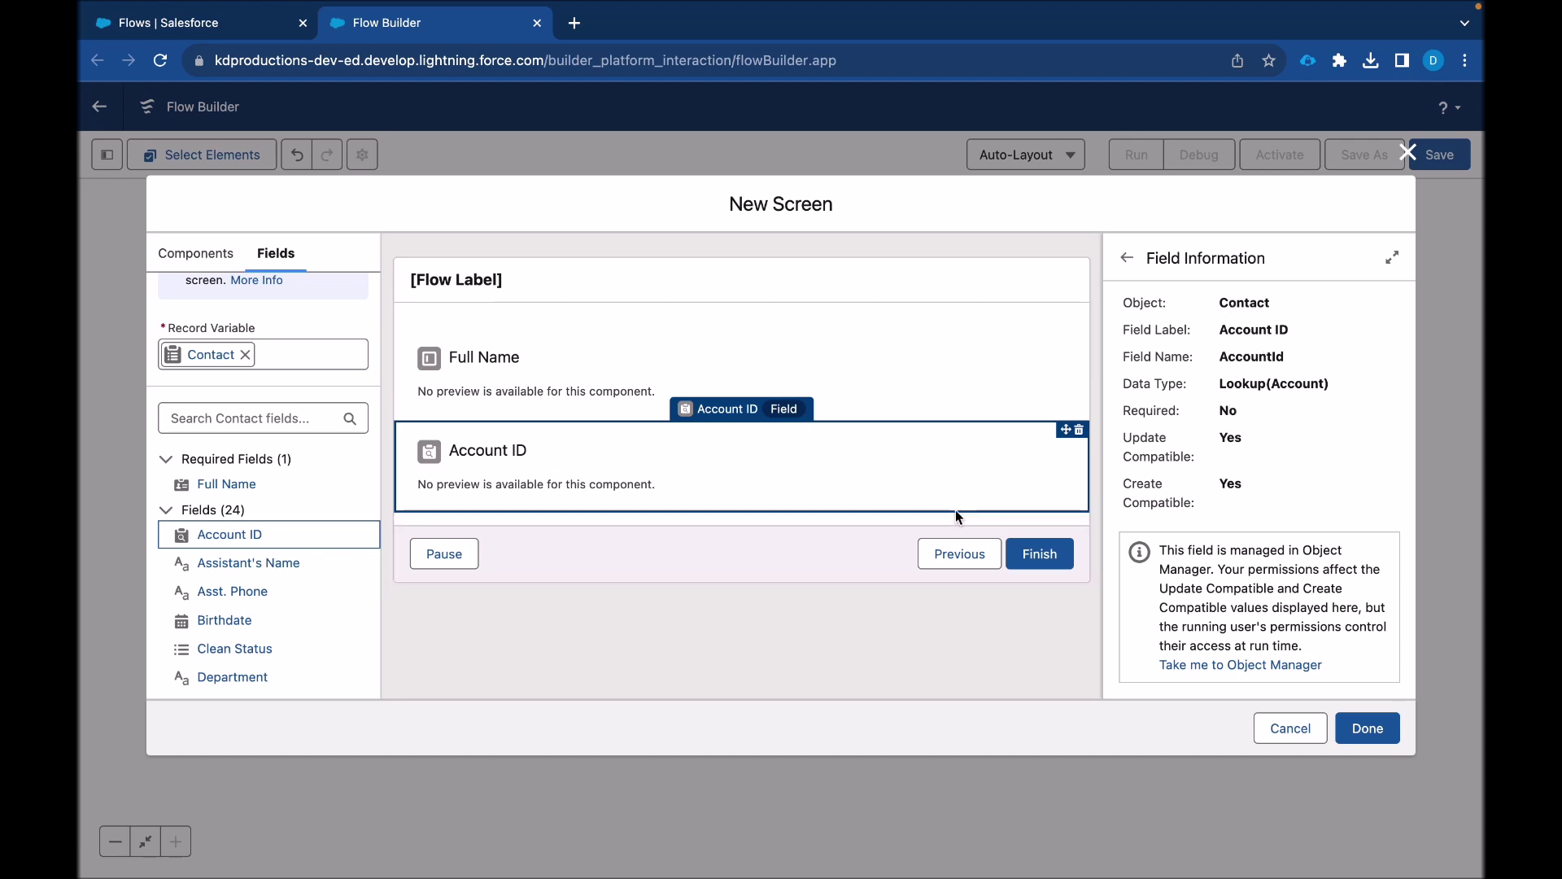
scroll(284, 554, "down", 3)
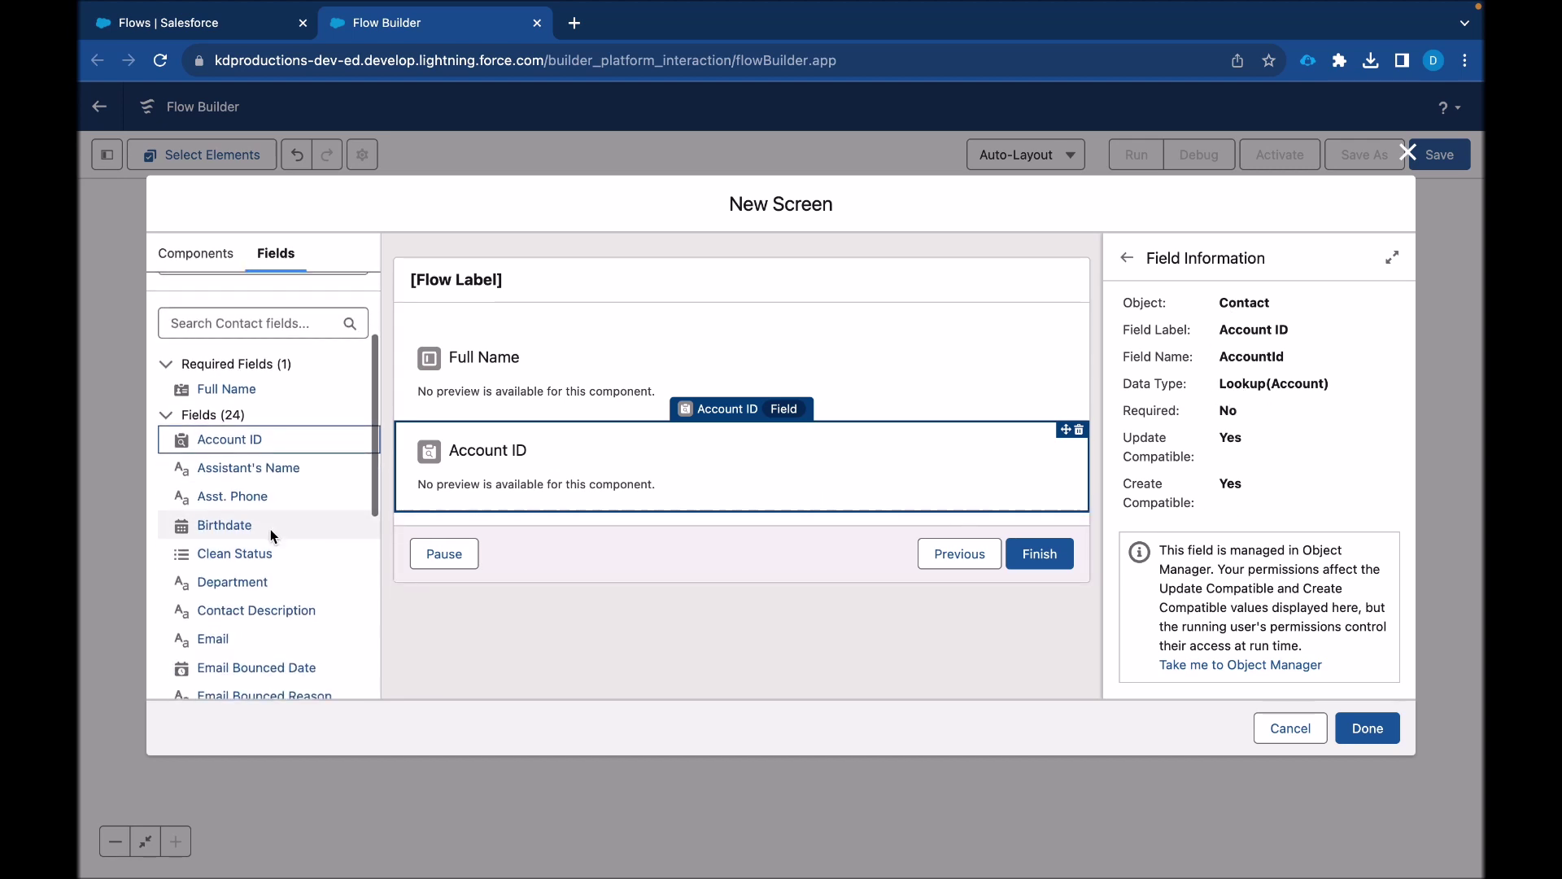
left_click_drag(271, 534, 516, 516)
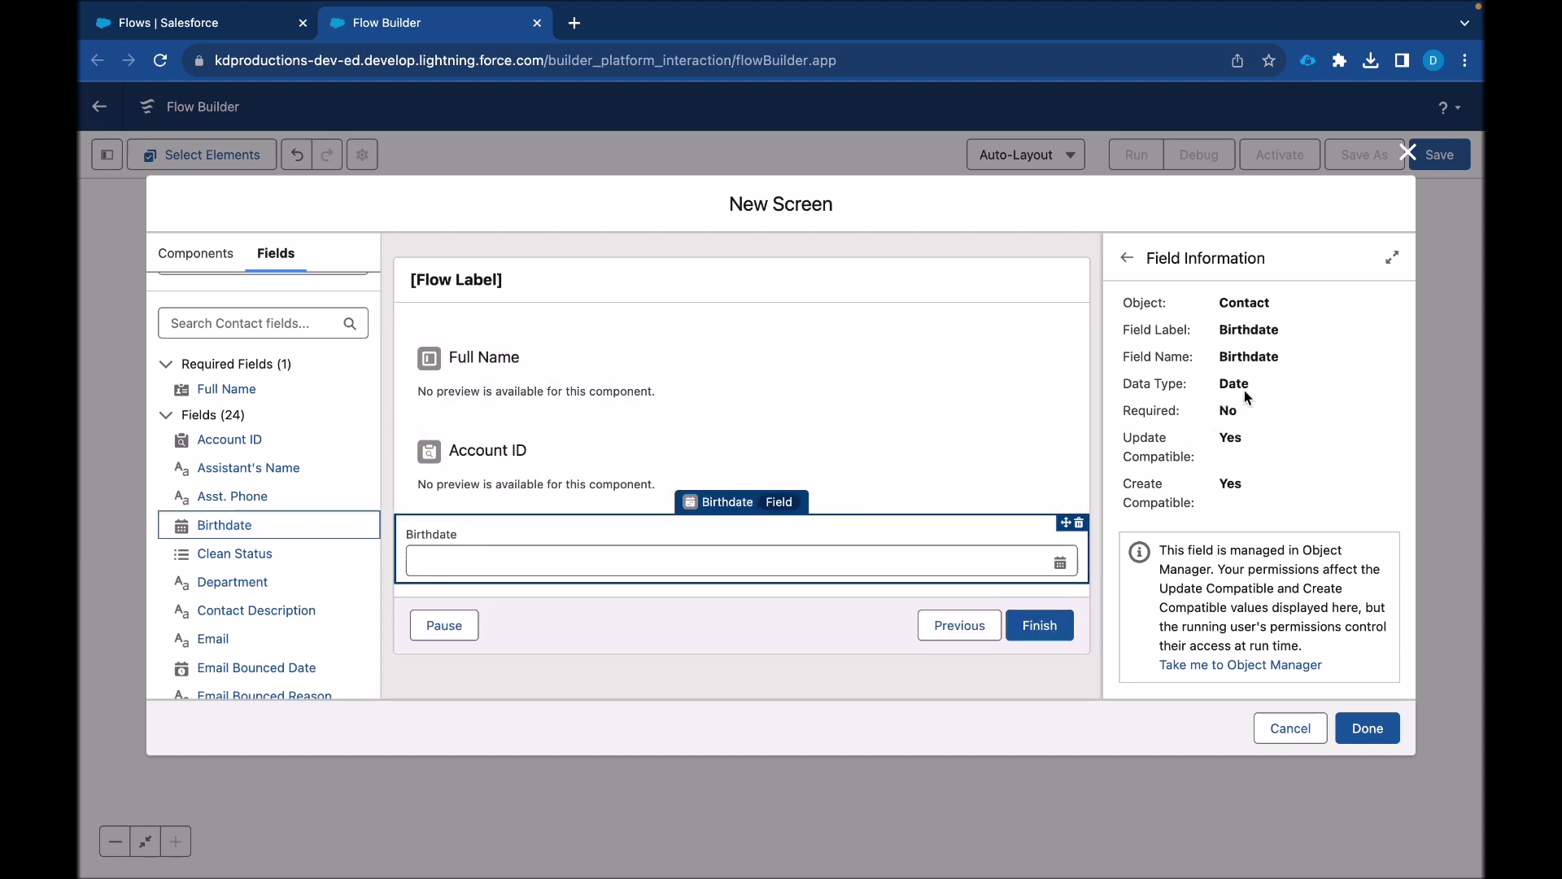
scroll(233, 632, "down", 1)
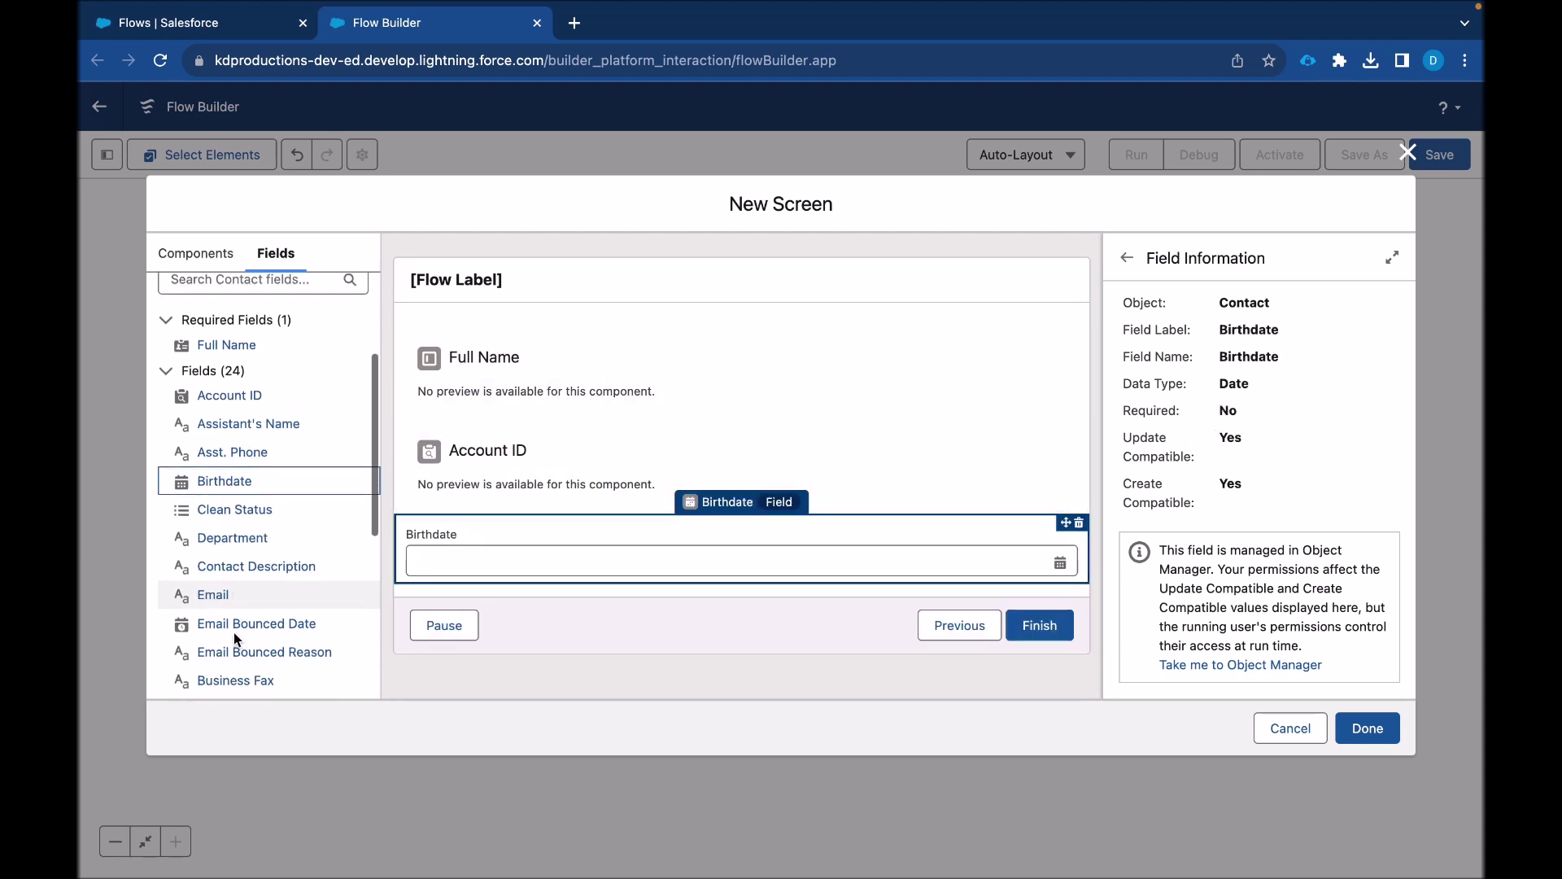
scroll(233, 633, "down", 1)
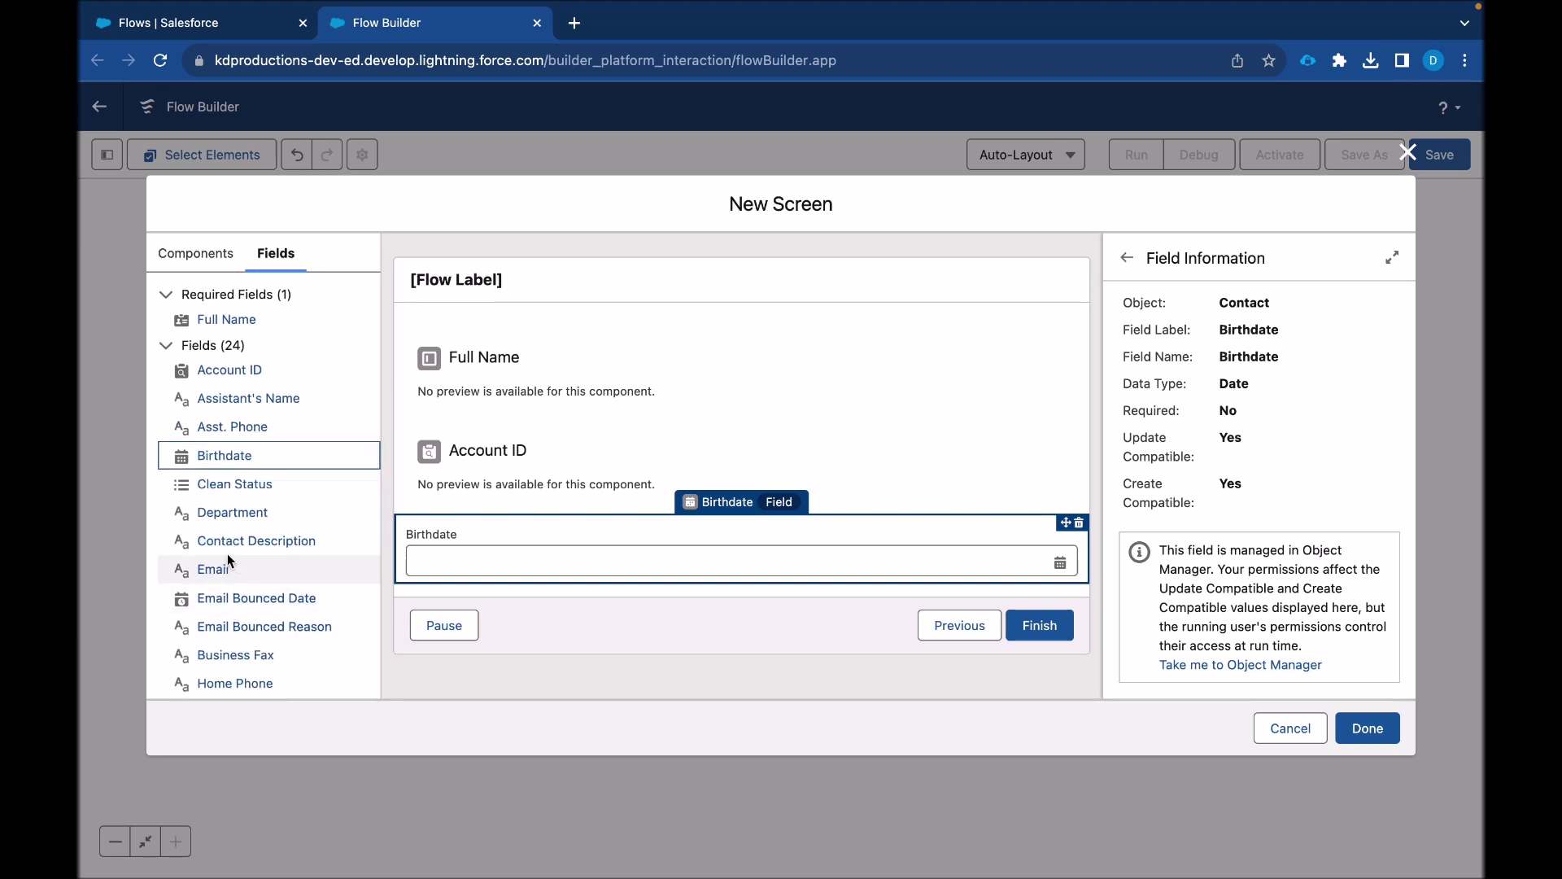
scroll(236, 599, "down", 1)
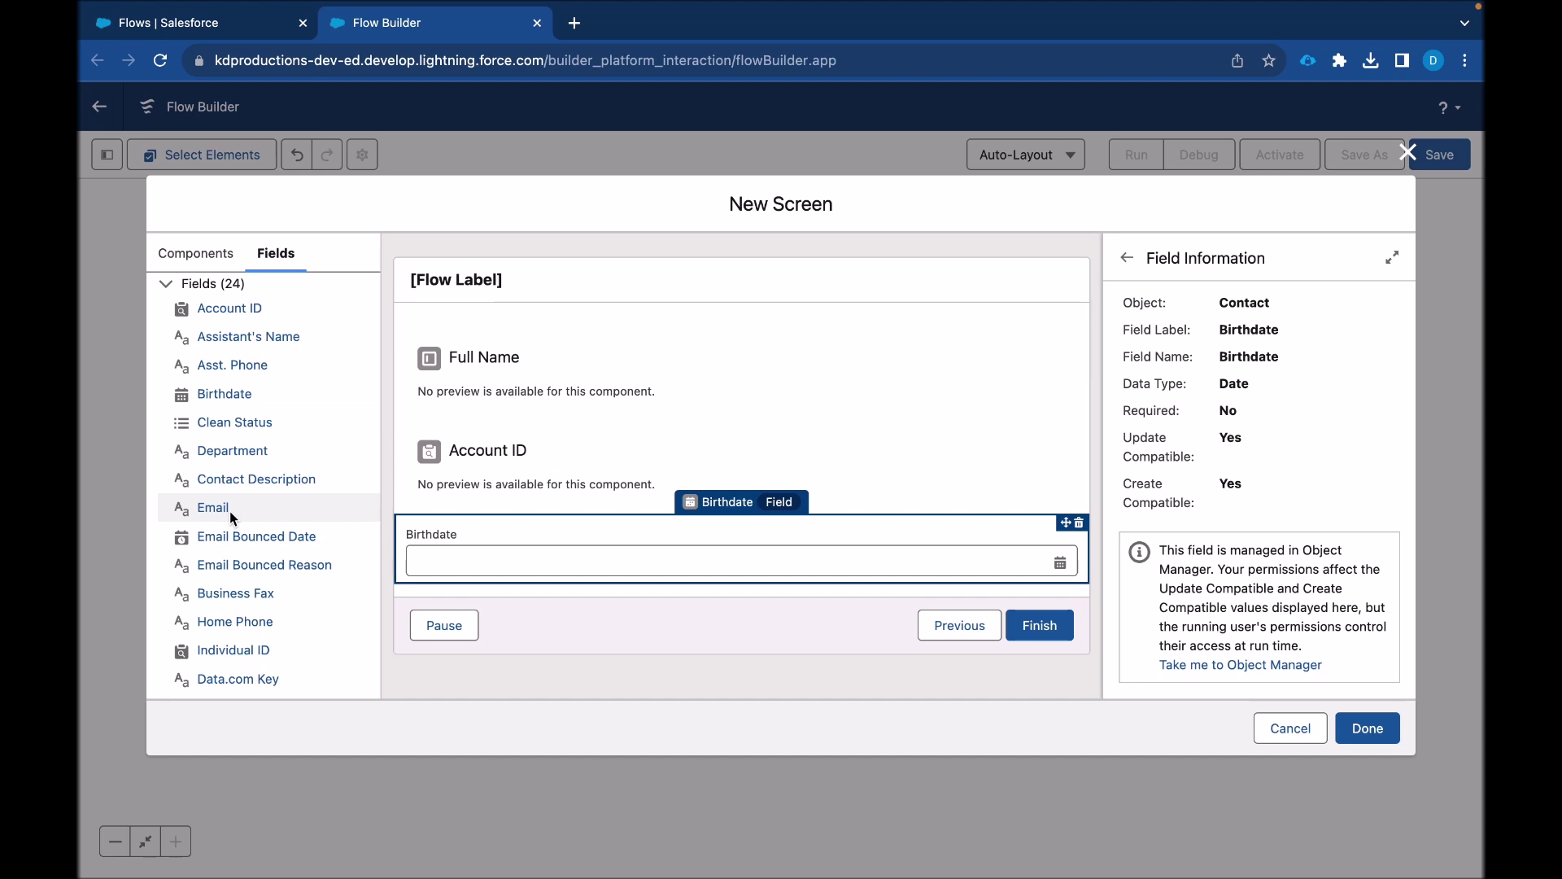
Add Email and Lead Source below Birthdate and finish the New Contact screen
left_click_drag(230, 511, 431, 574)
scroll(284, 575, "down", 4)
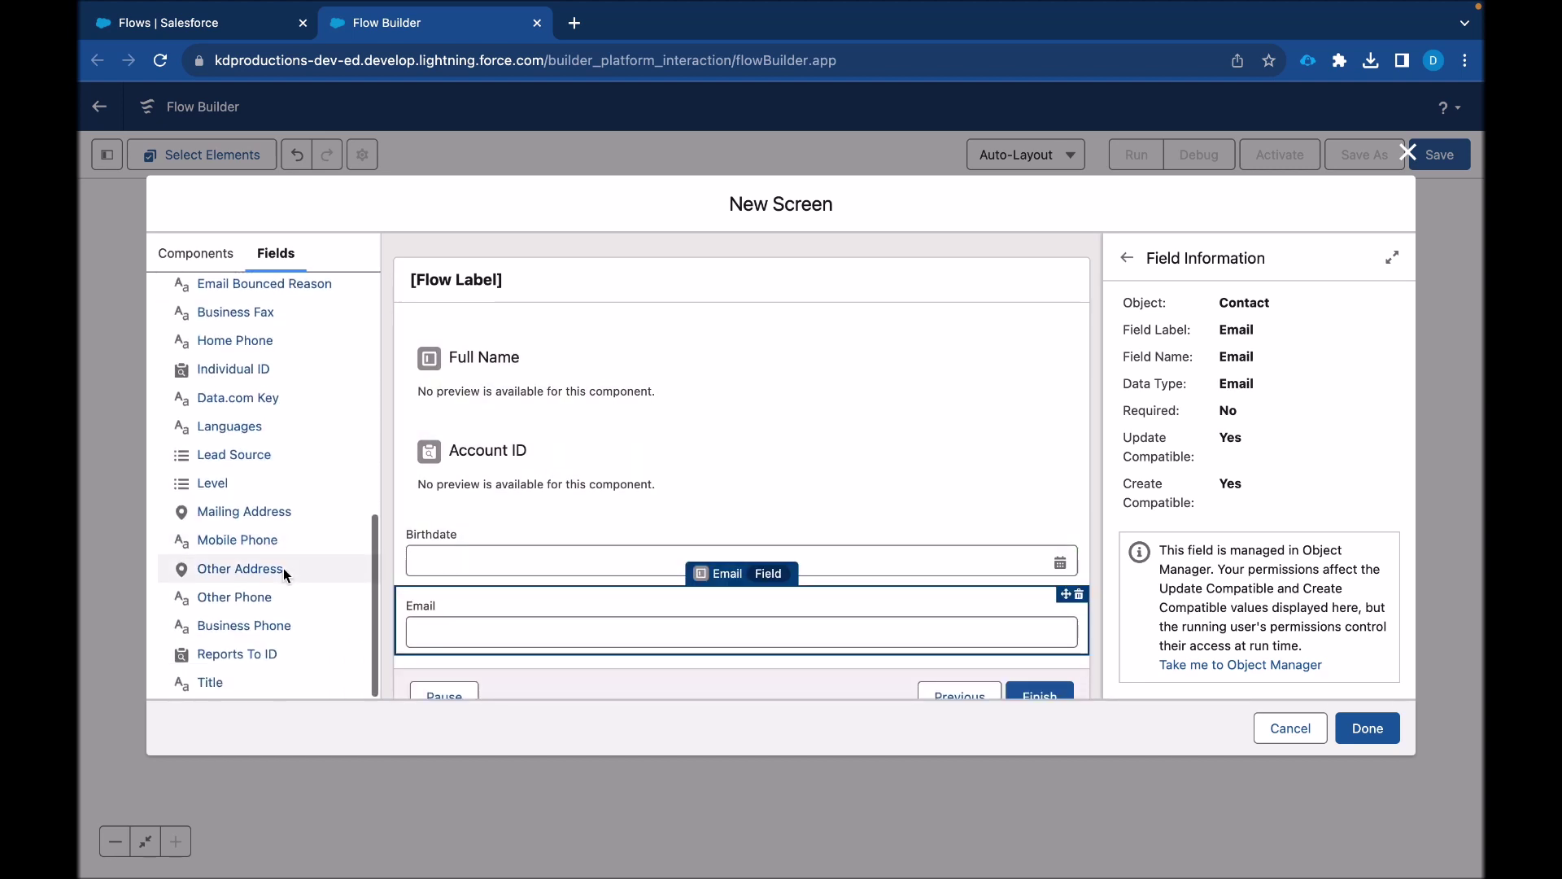
scroll(281, 561, "up", 2)
left_click_drag(270, 533, 451, 643)
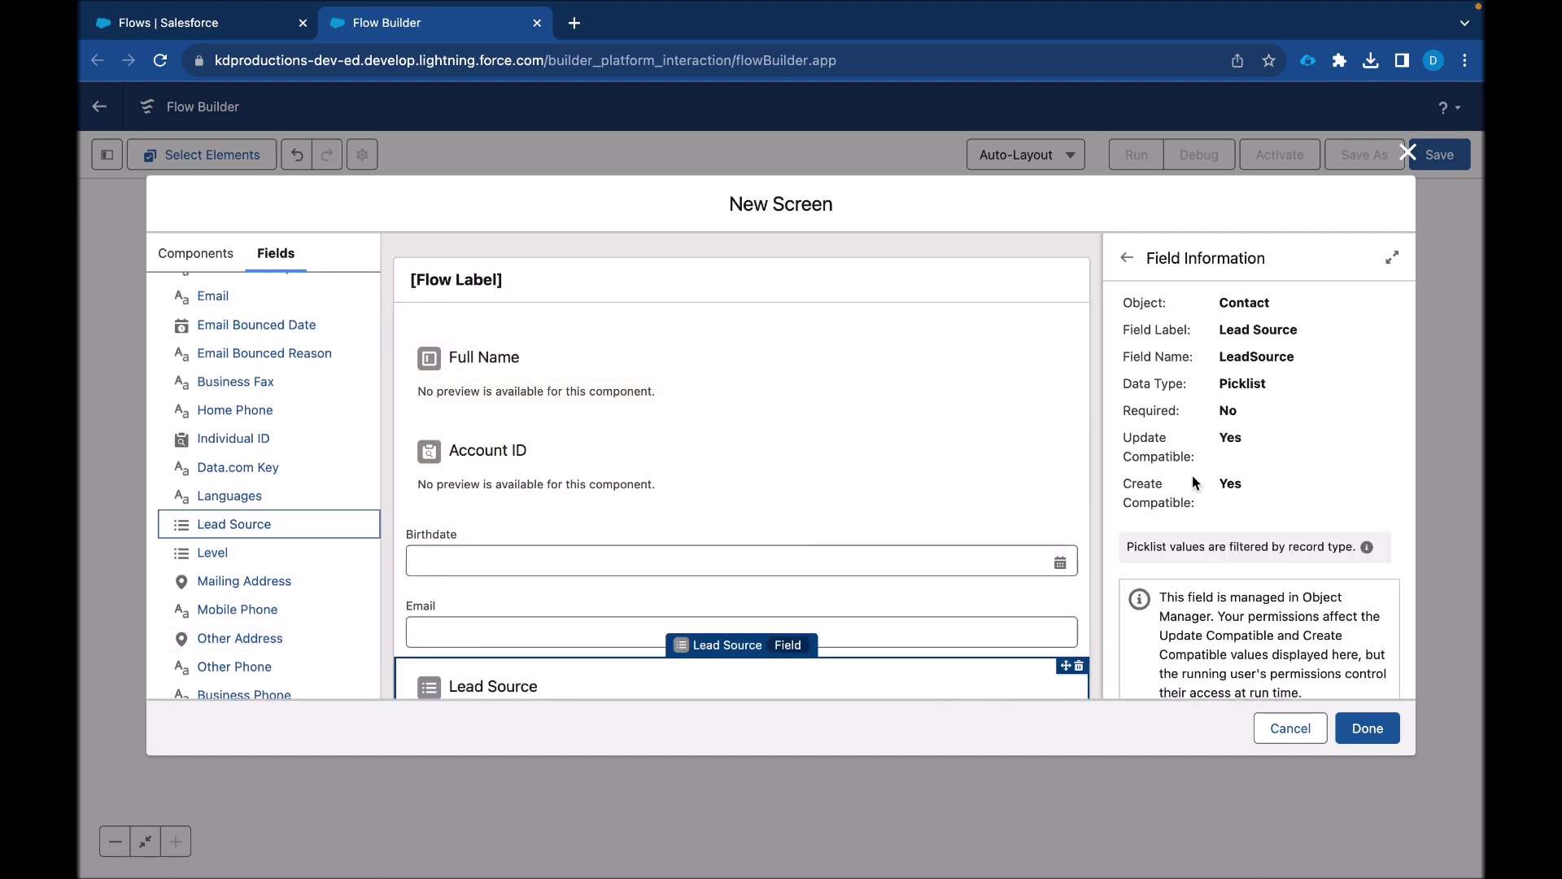
scroll(1193, 475, "down", 2)
scroll(865, 589, "down", 2)
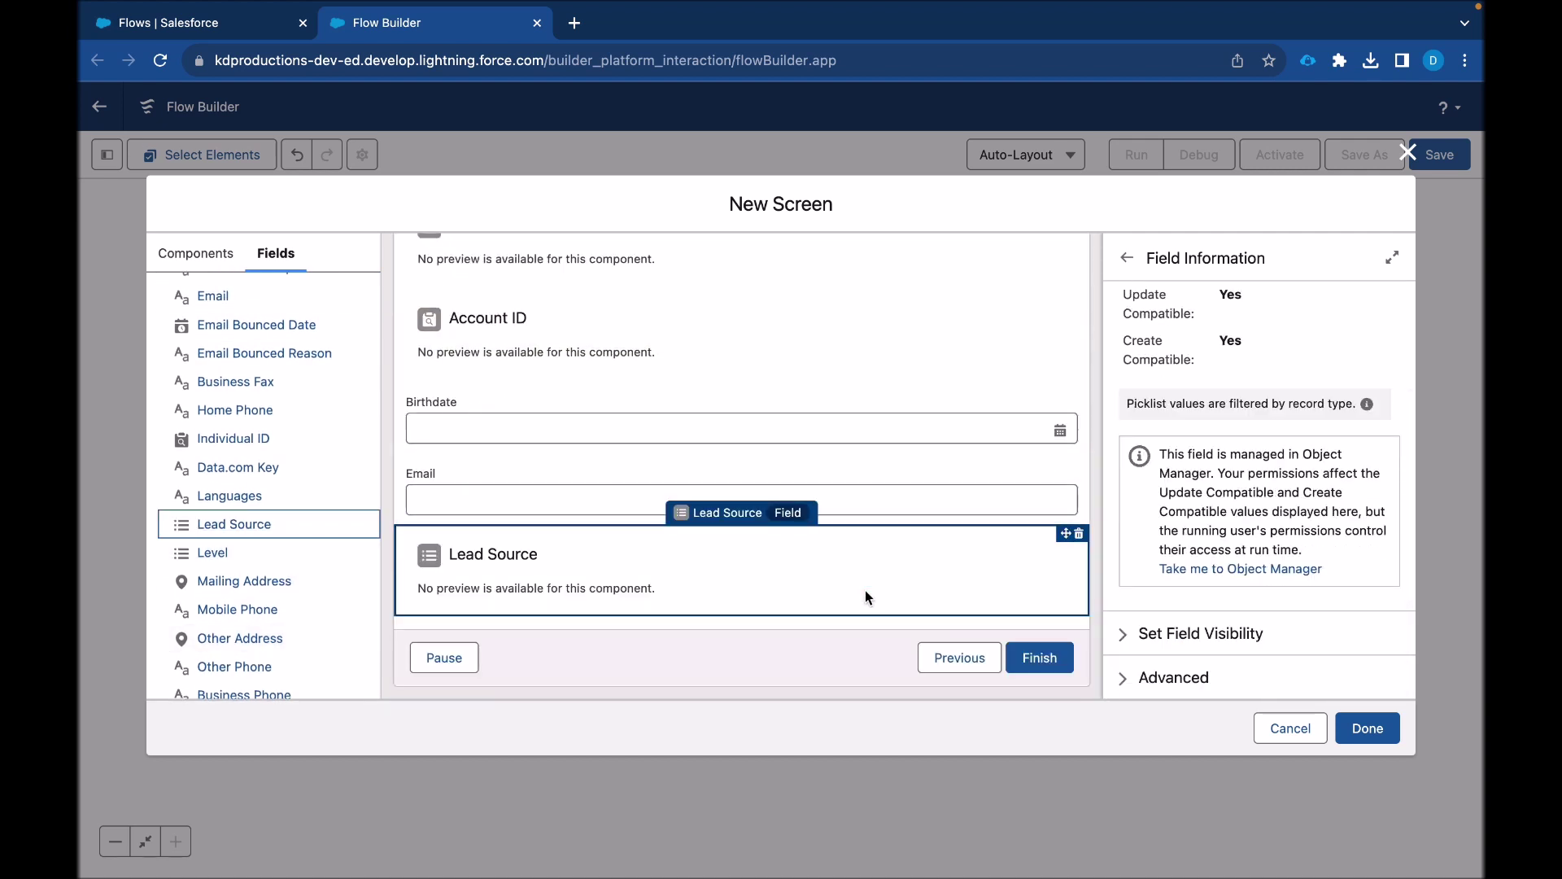
scroll(866, 589, "up", 3)
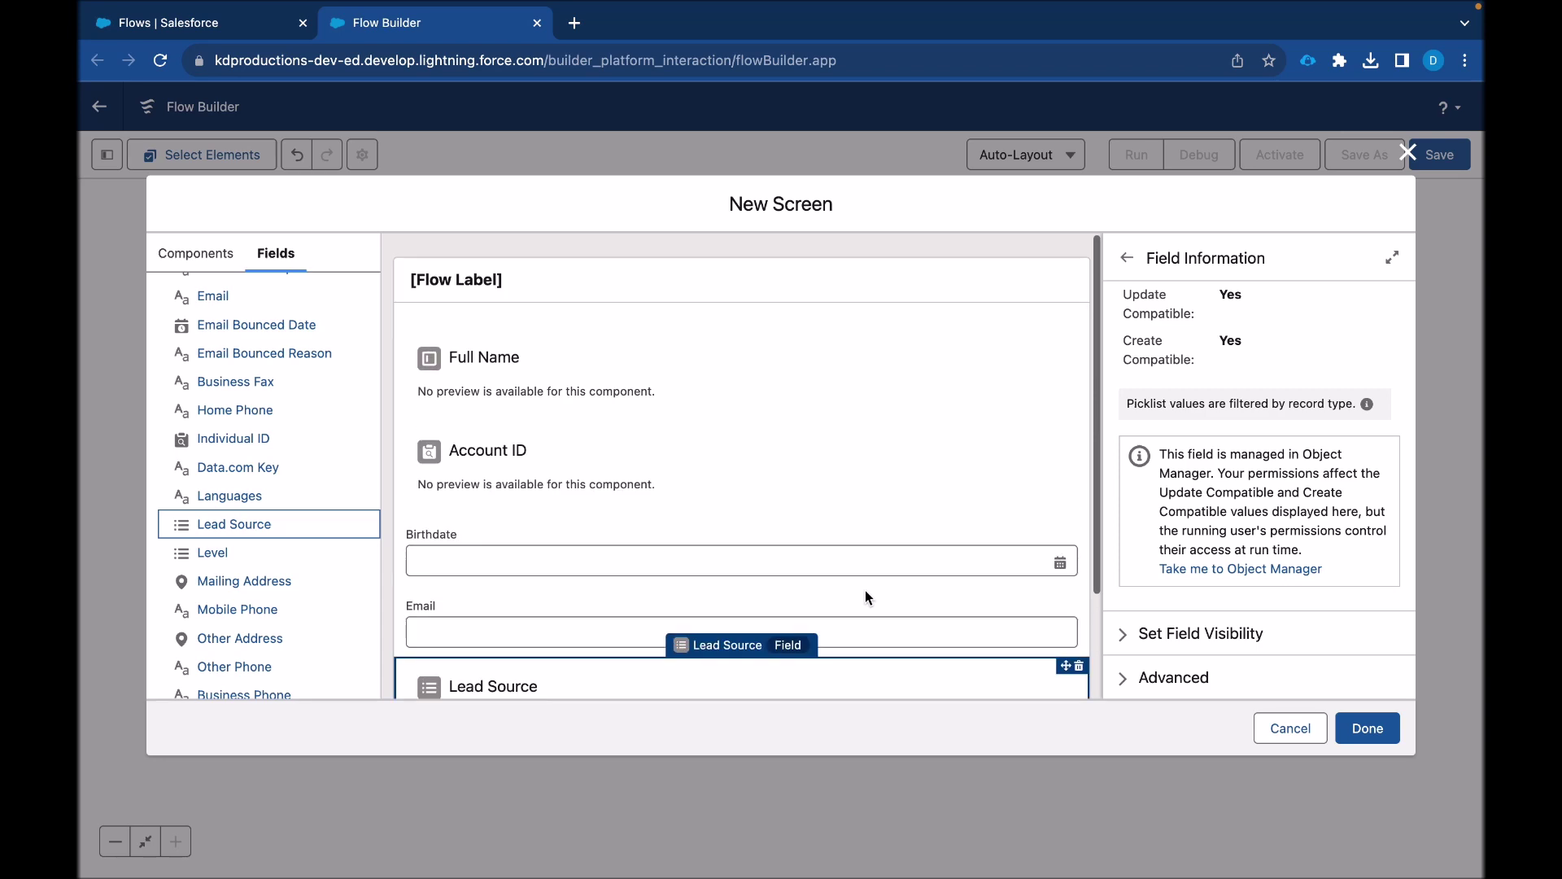
left_click(1386, 731)
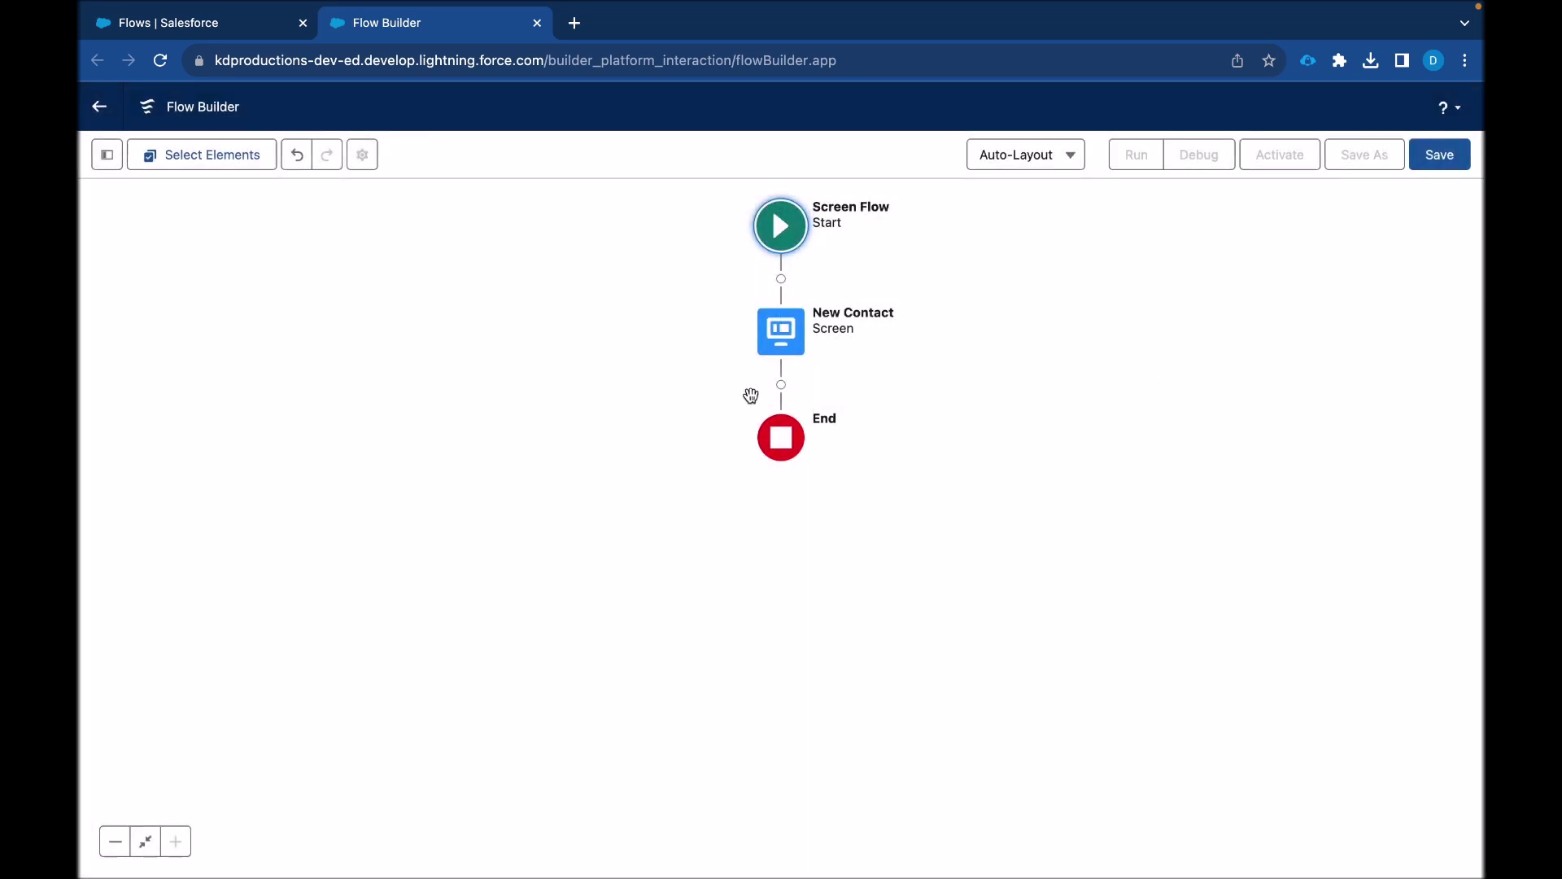
Add a Create Records step labelled 'Create Contact' that creates the record from the Contact variable
left_click(781, 384)
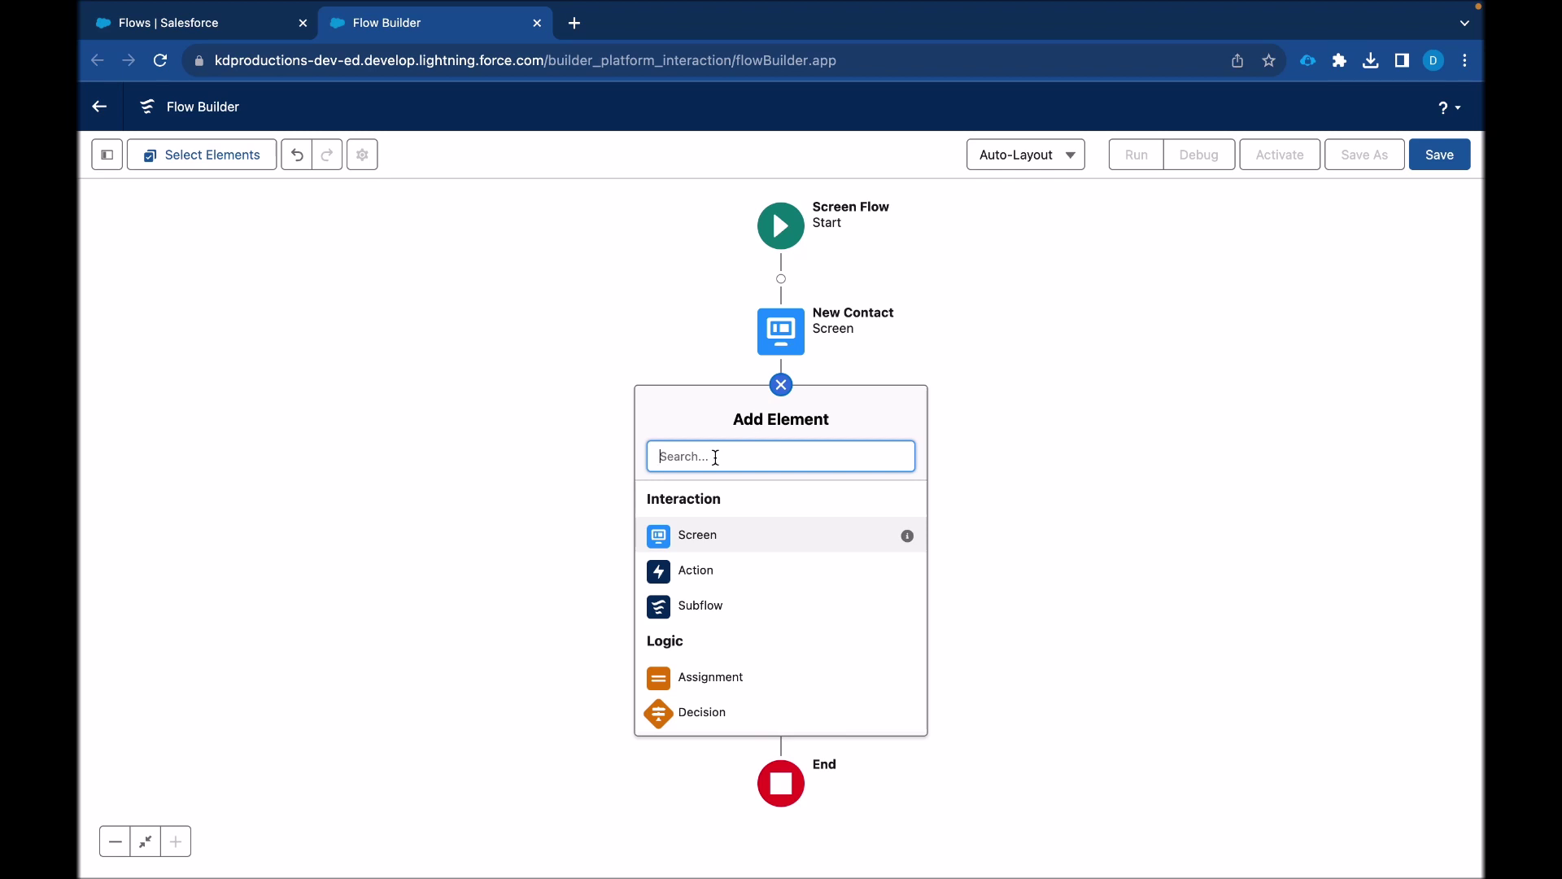
type("create")
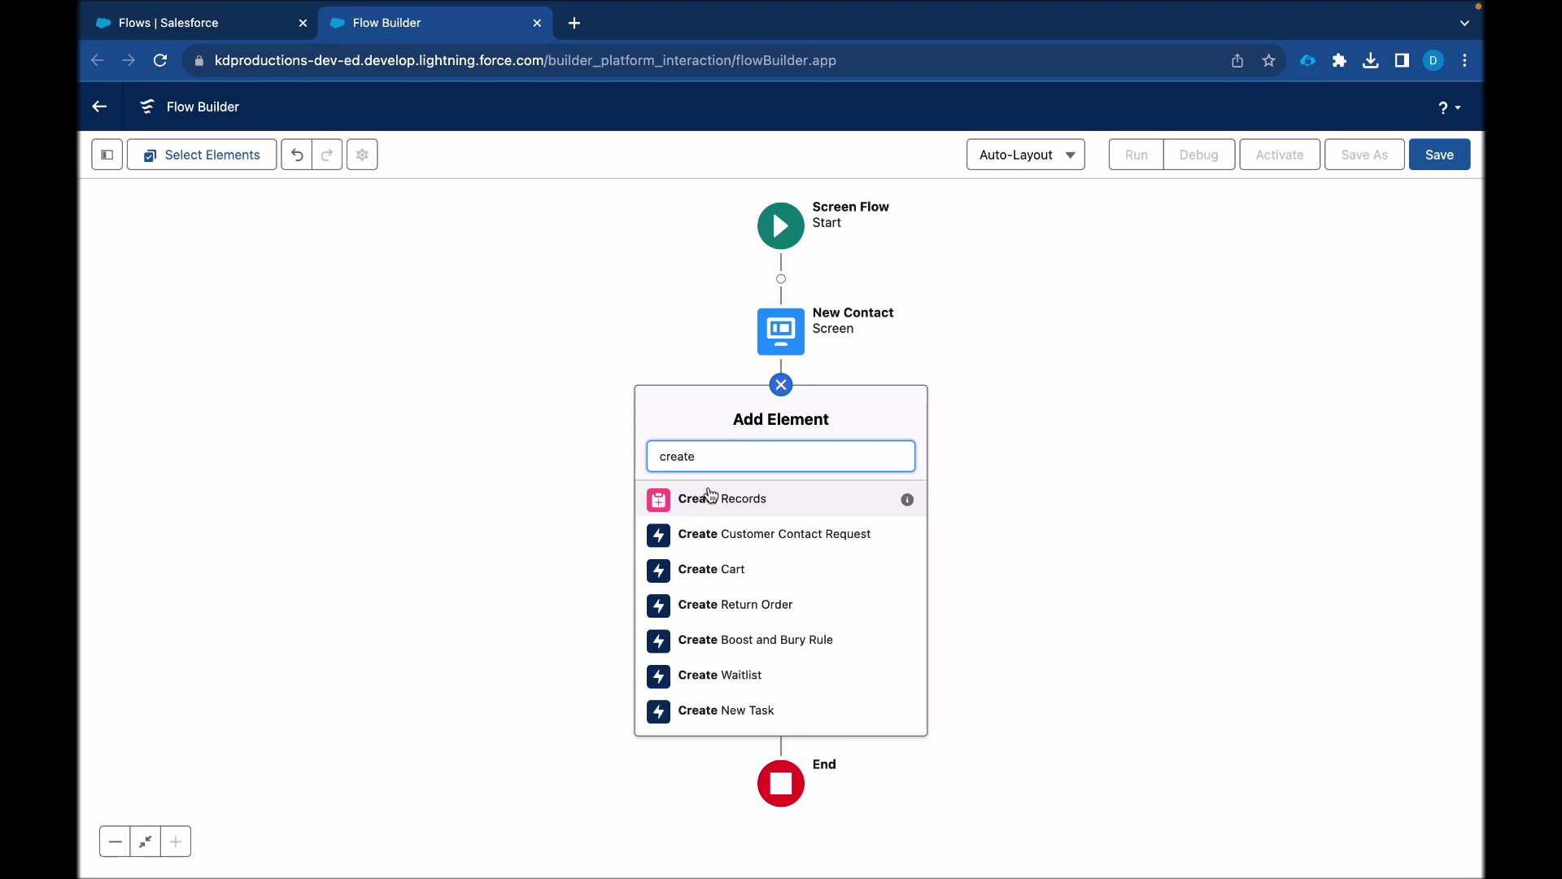
left_click(704, 500)
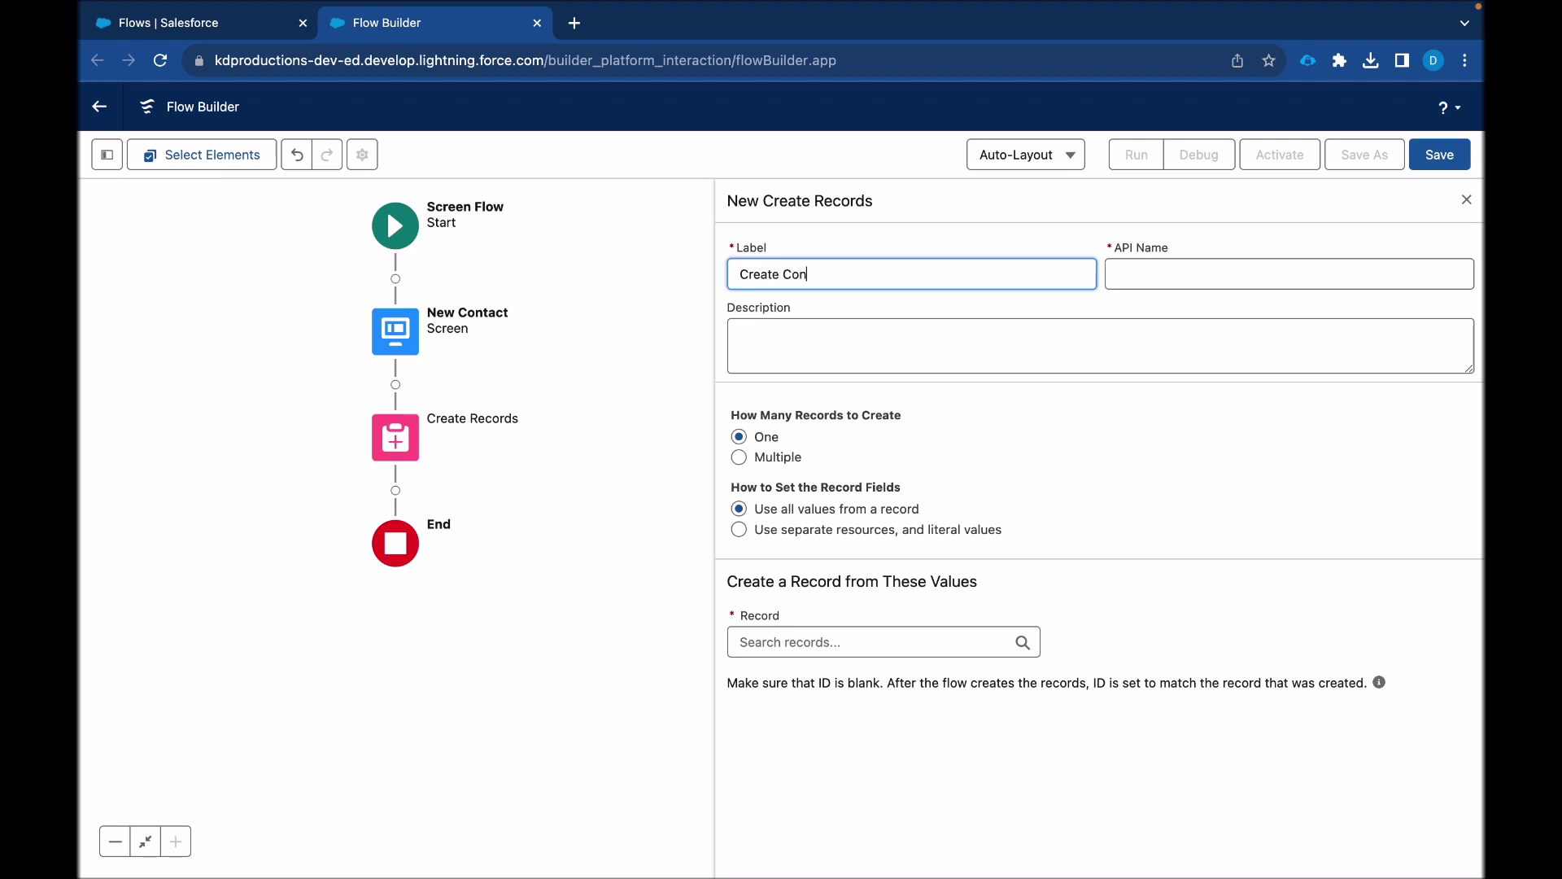
left_click(814, 324)
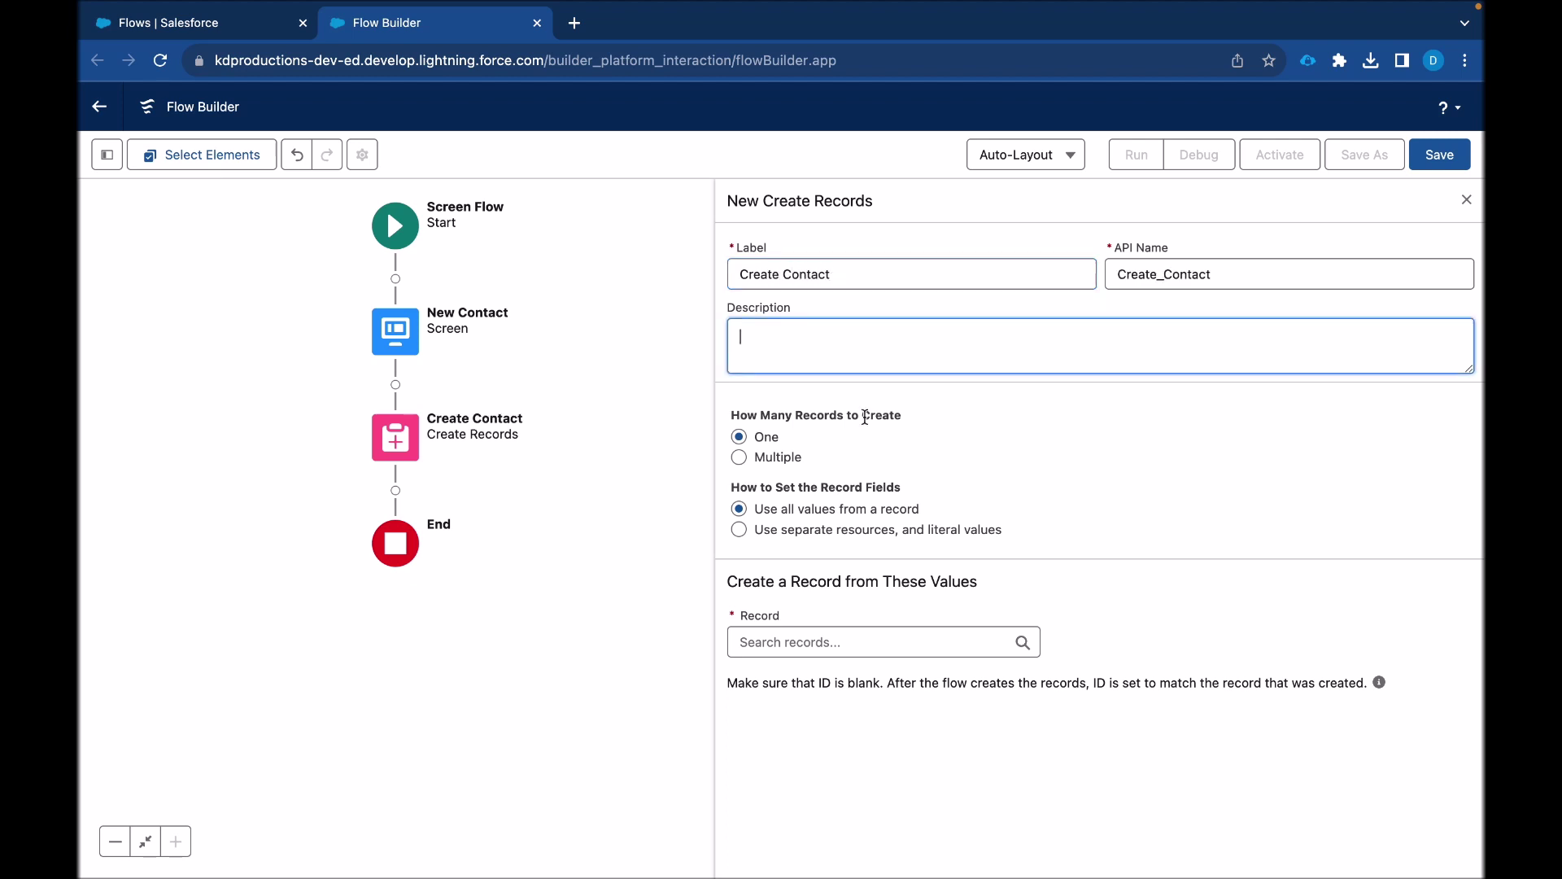
left_click(815, 642)
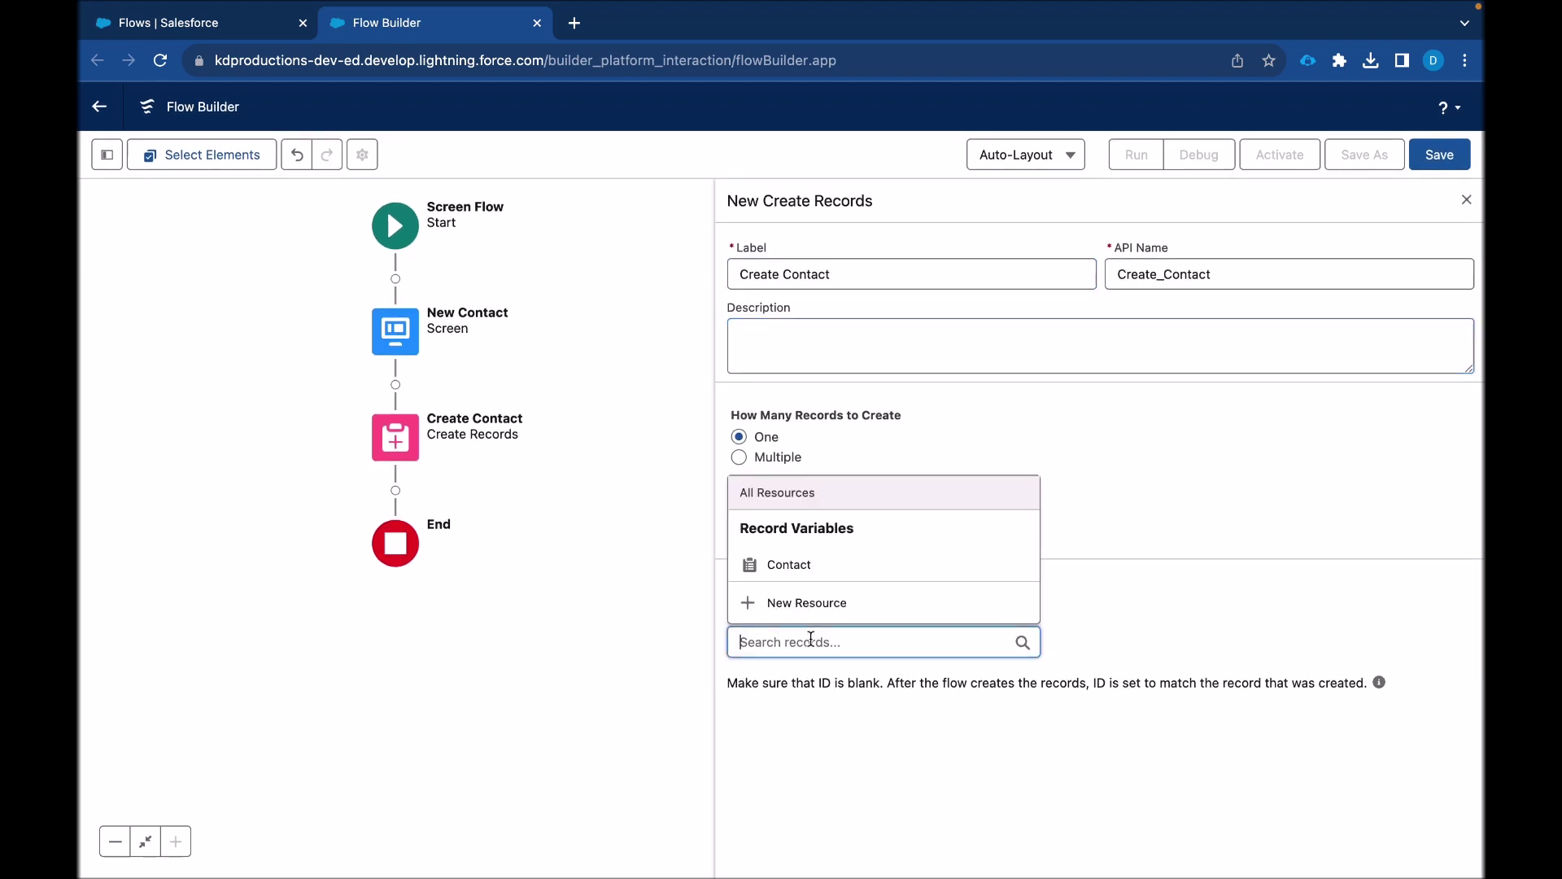
left_click(802, 571)
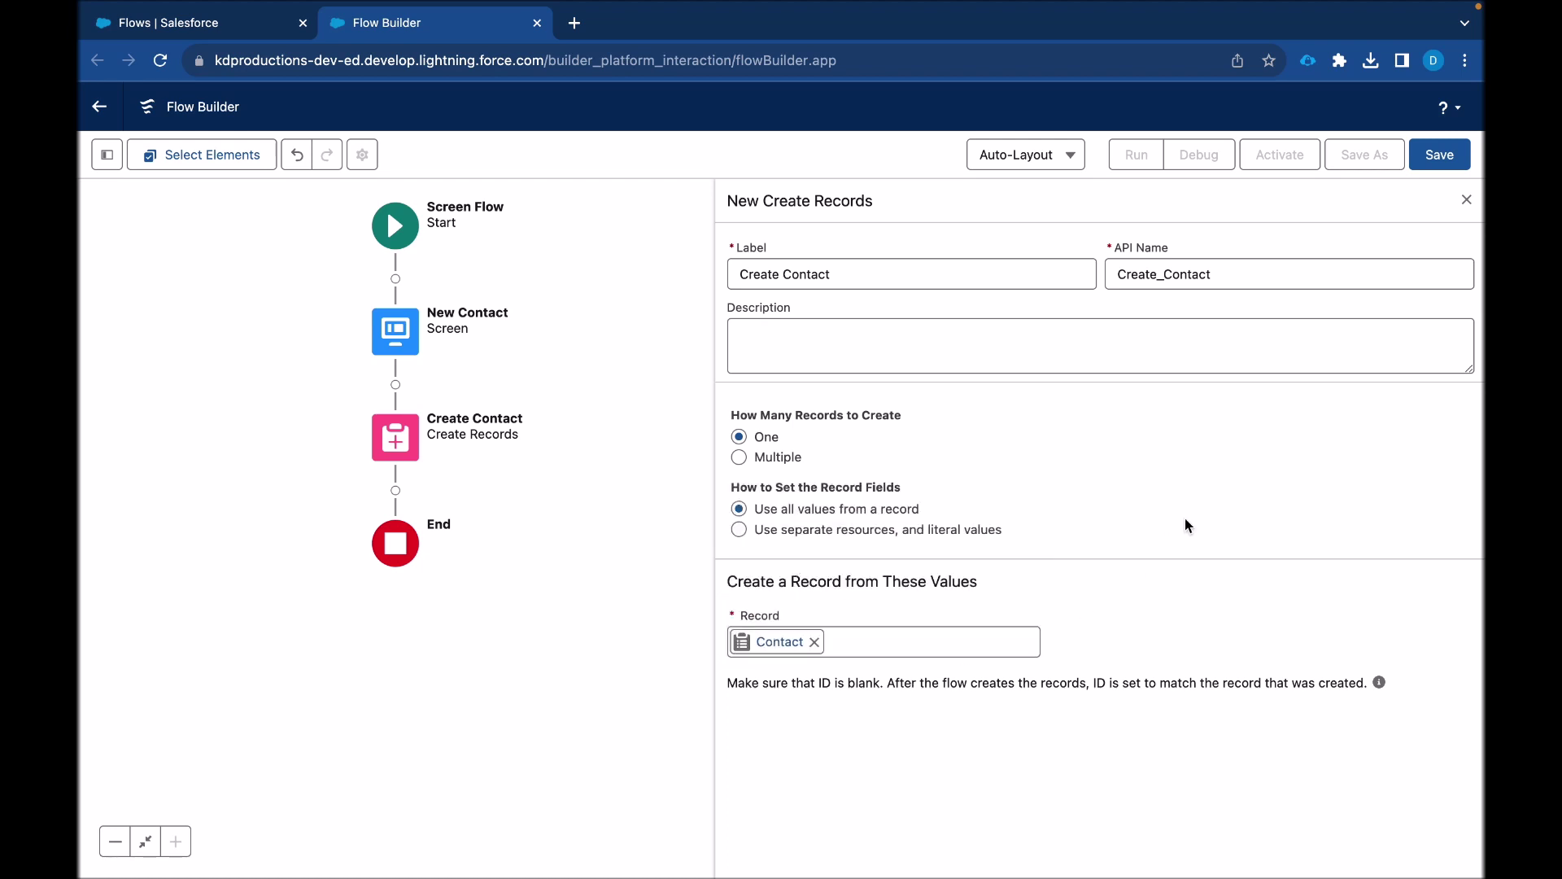
left_click(1441, 169)
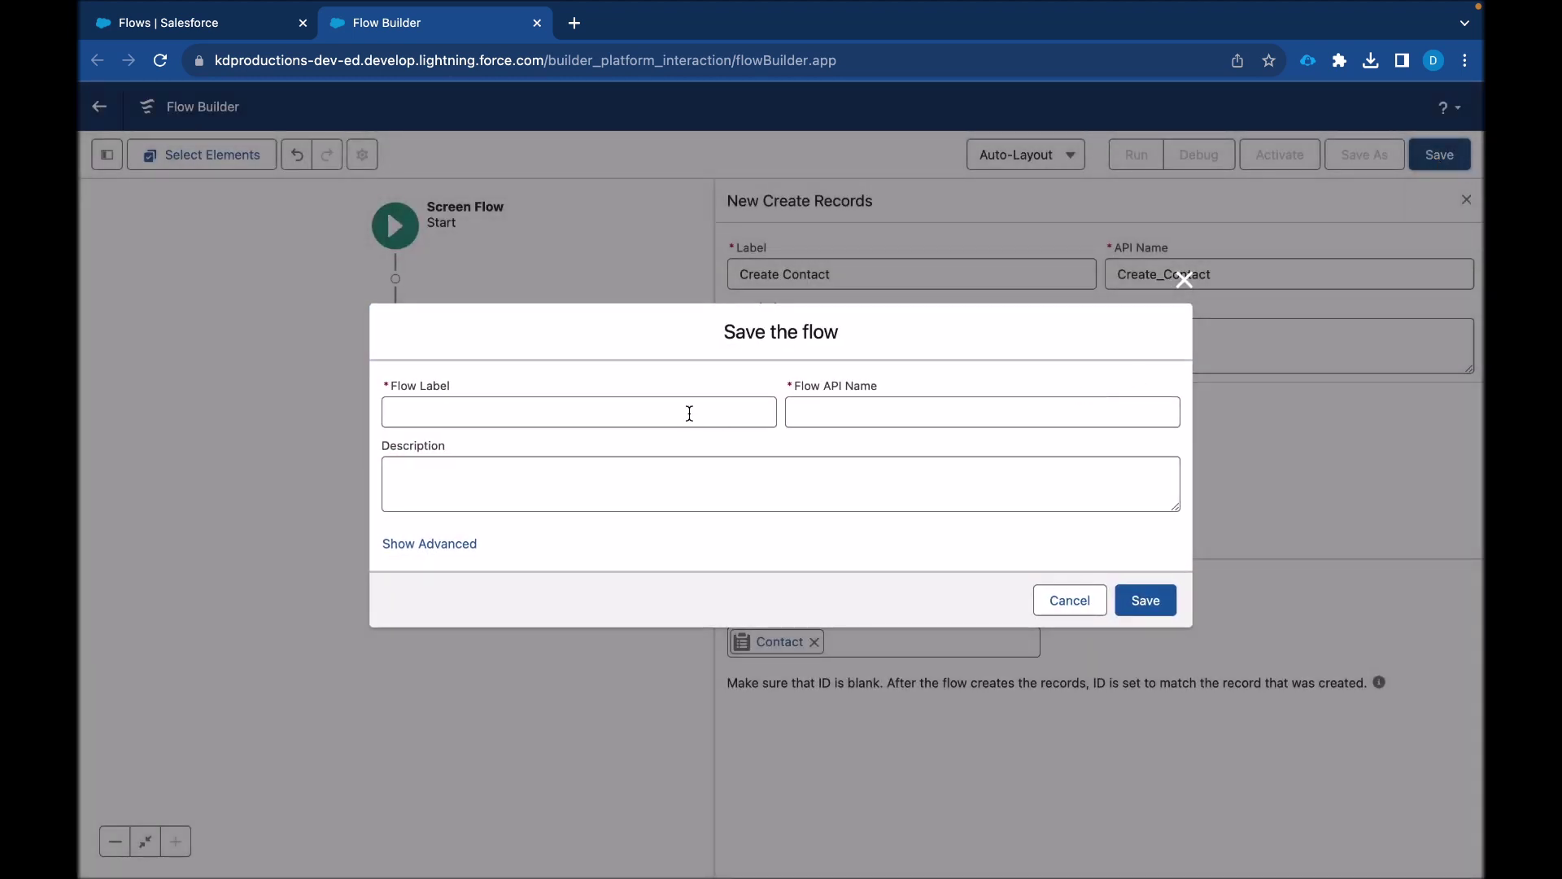
Save the flow as 'Quick Contact' with API name Quick_Contact
left_click(689, 414)
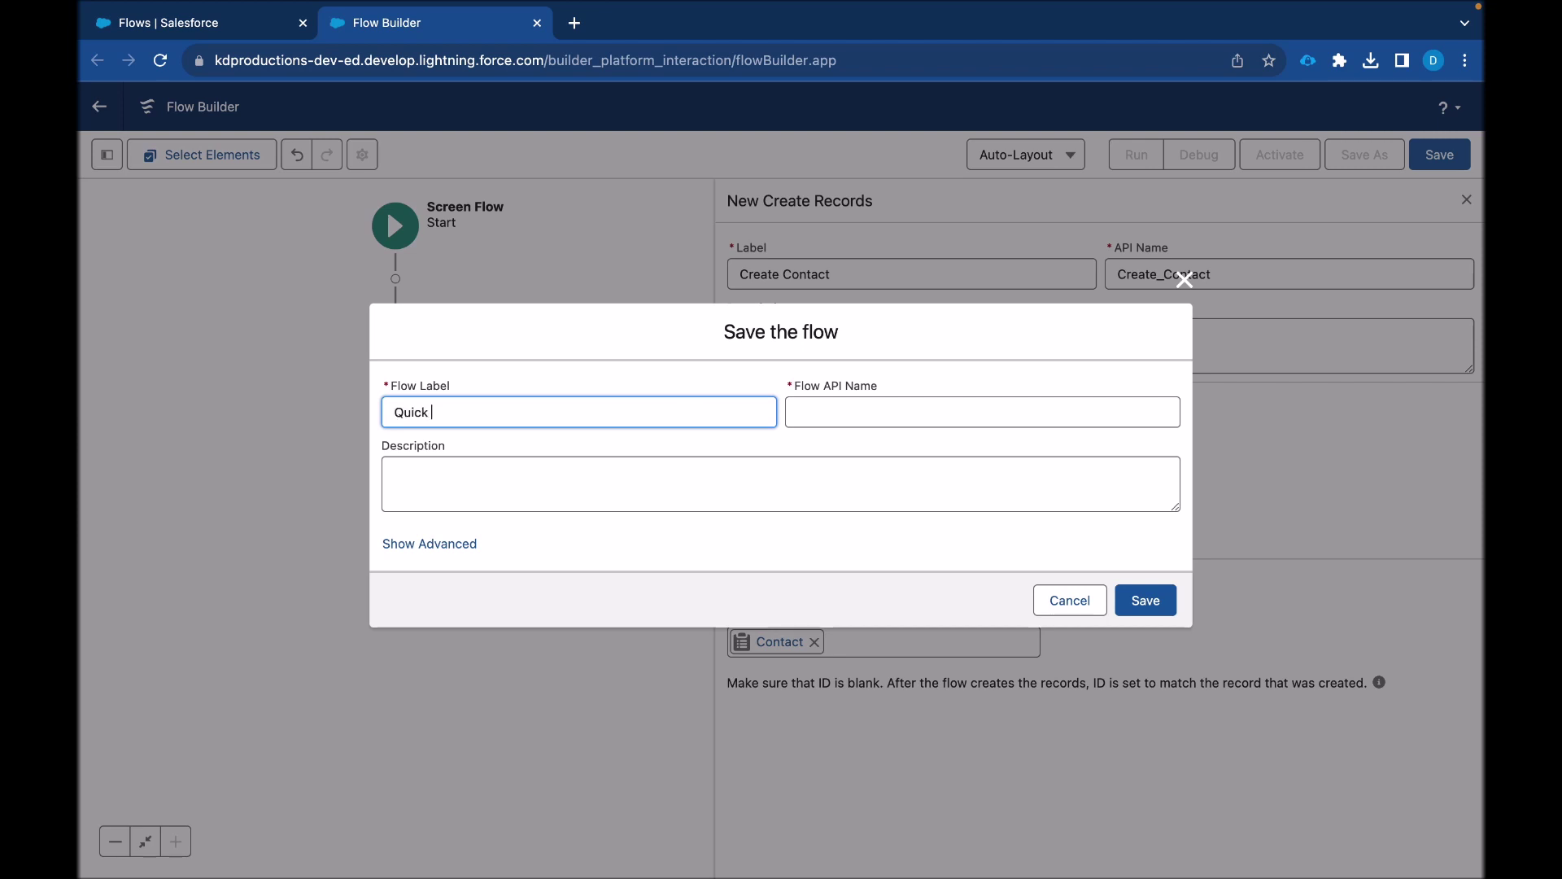
left_click(755, 523)
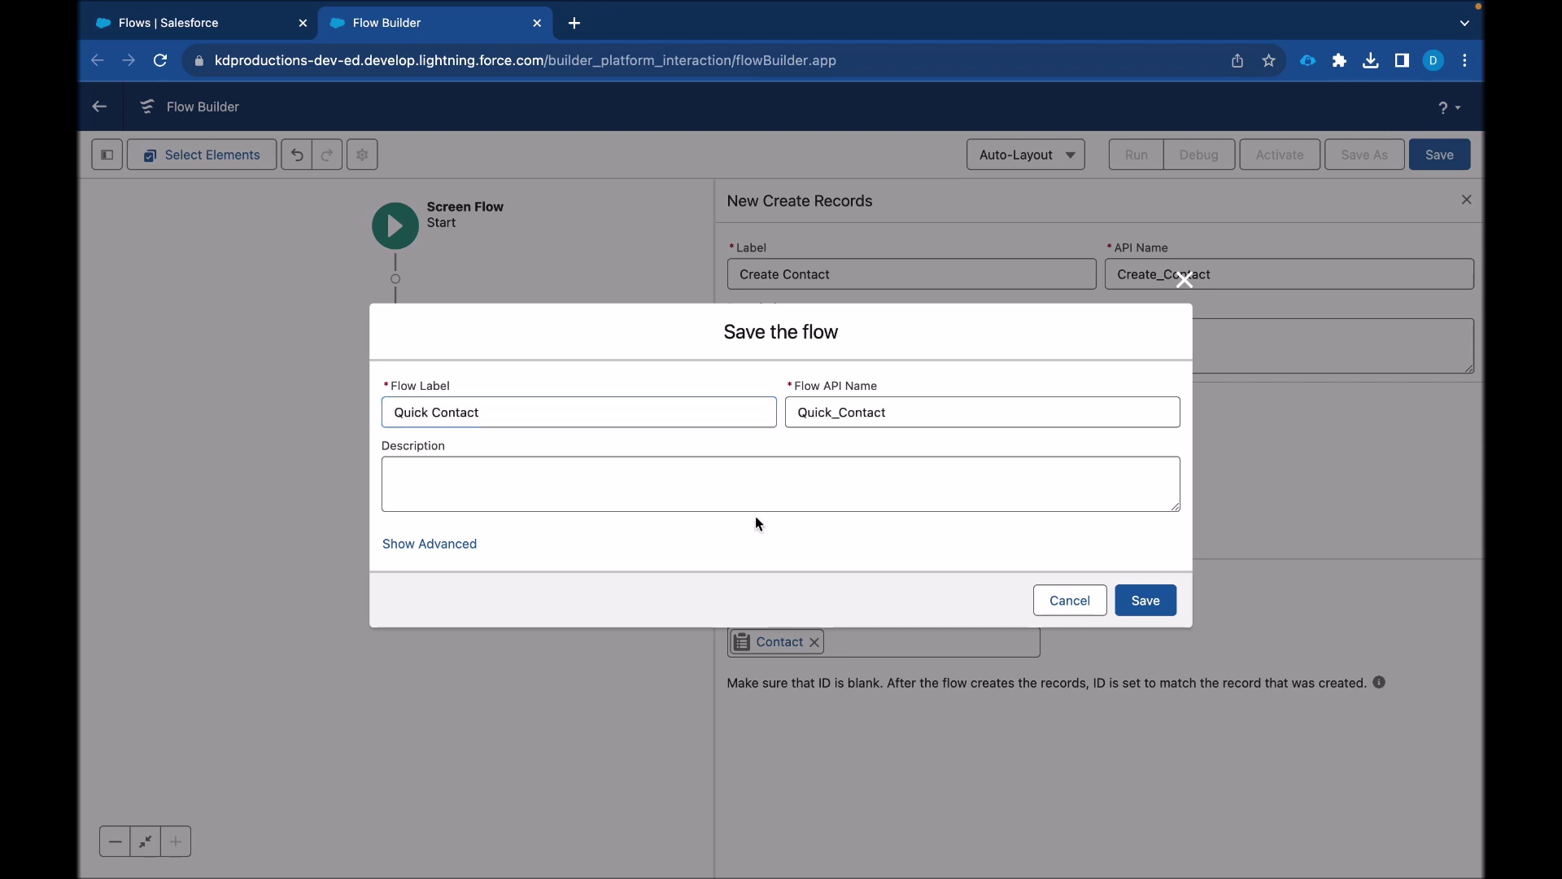
left_click(1140, 610)
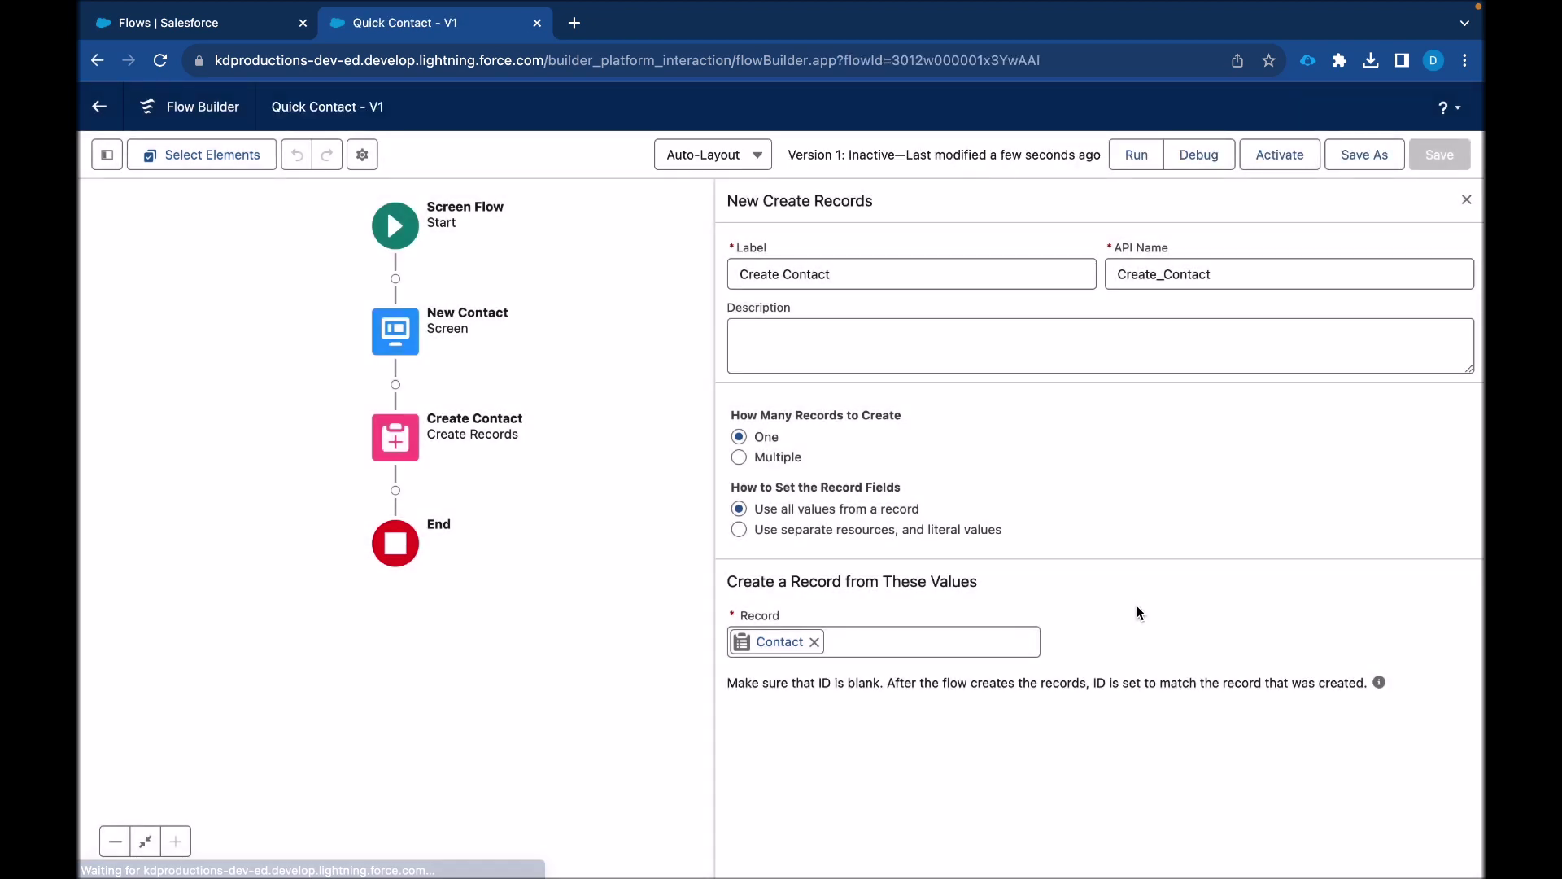
Run Quick Contact and submit a contact with birthdate 2/10/2023 and Lead Source Other
left_click(1139, 158)
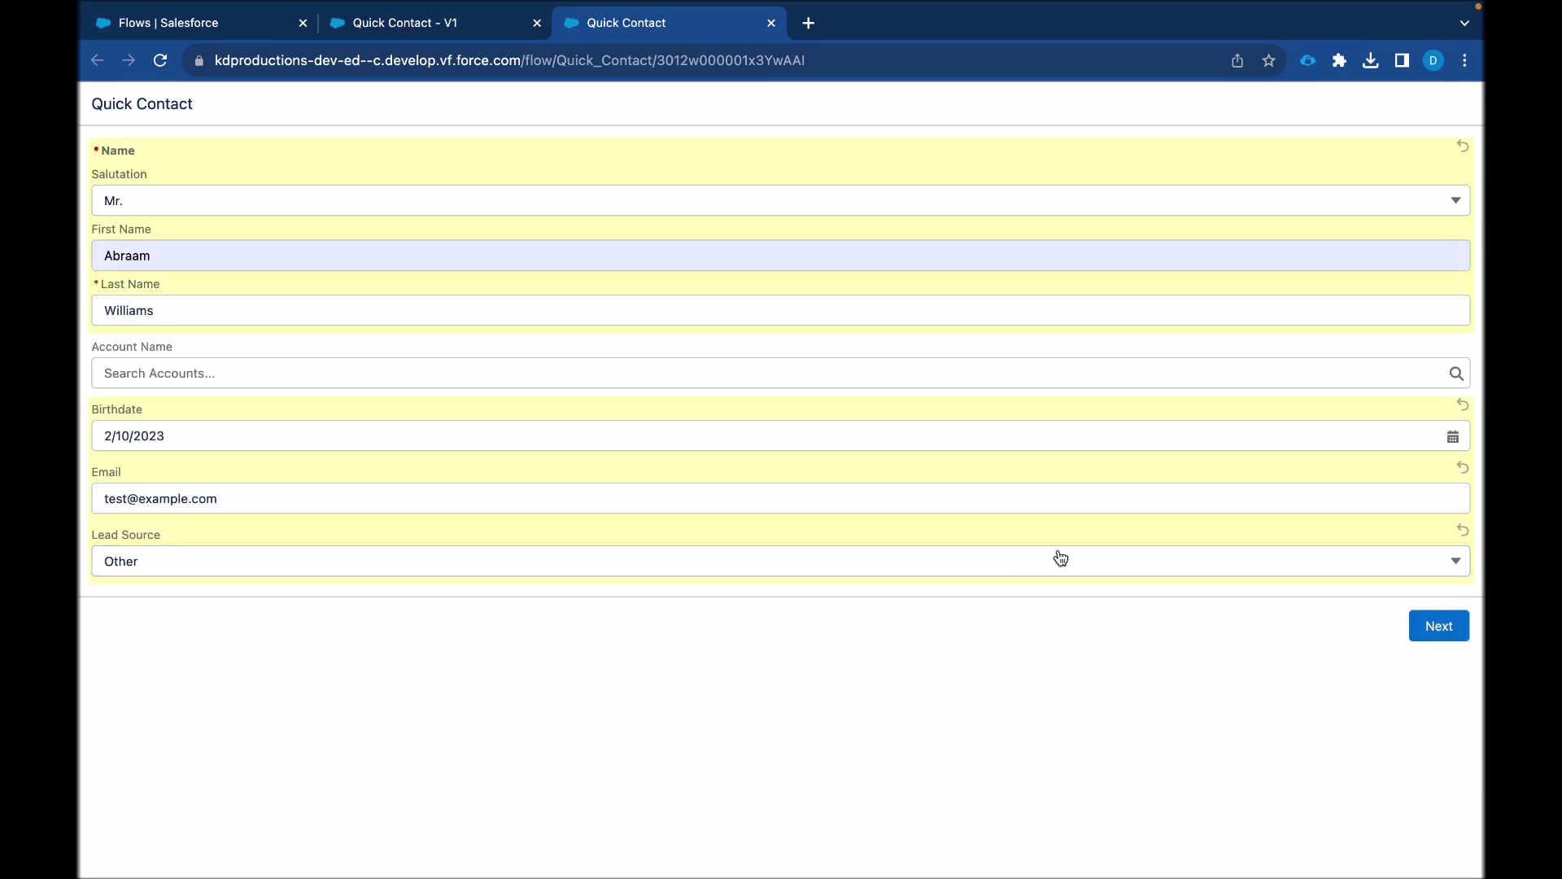
left_click(1422, 623)
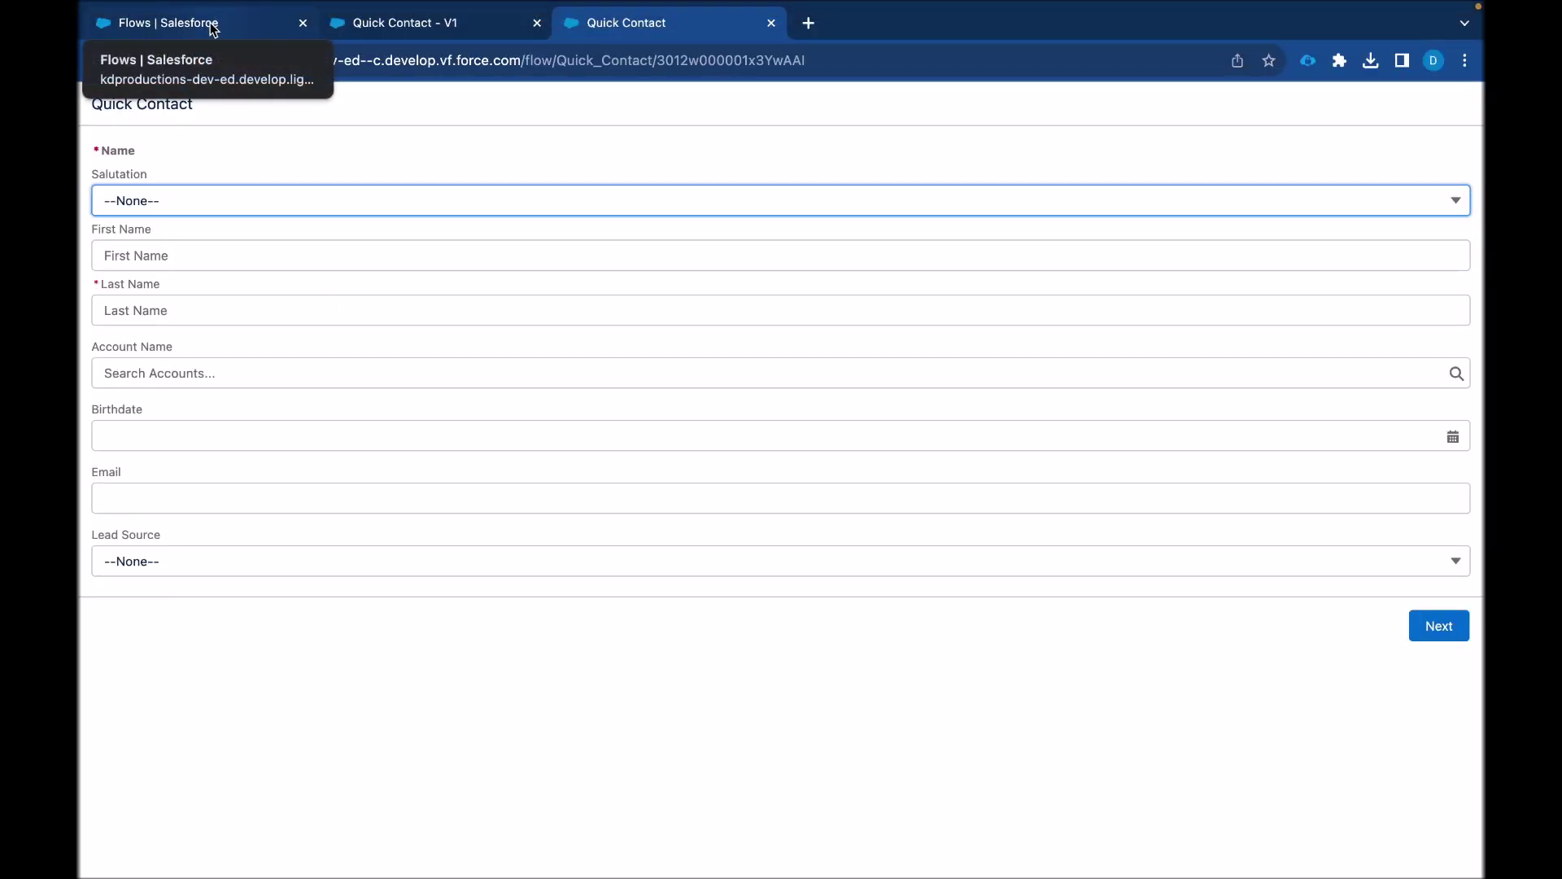
Open the new contact's record from the Contacts tab of the Sales app
left_click(213, 30)
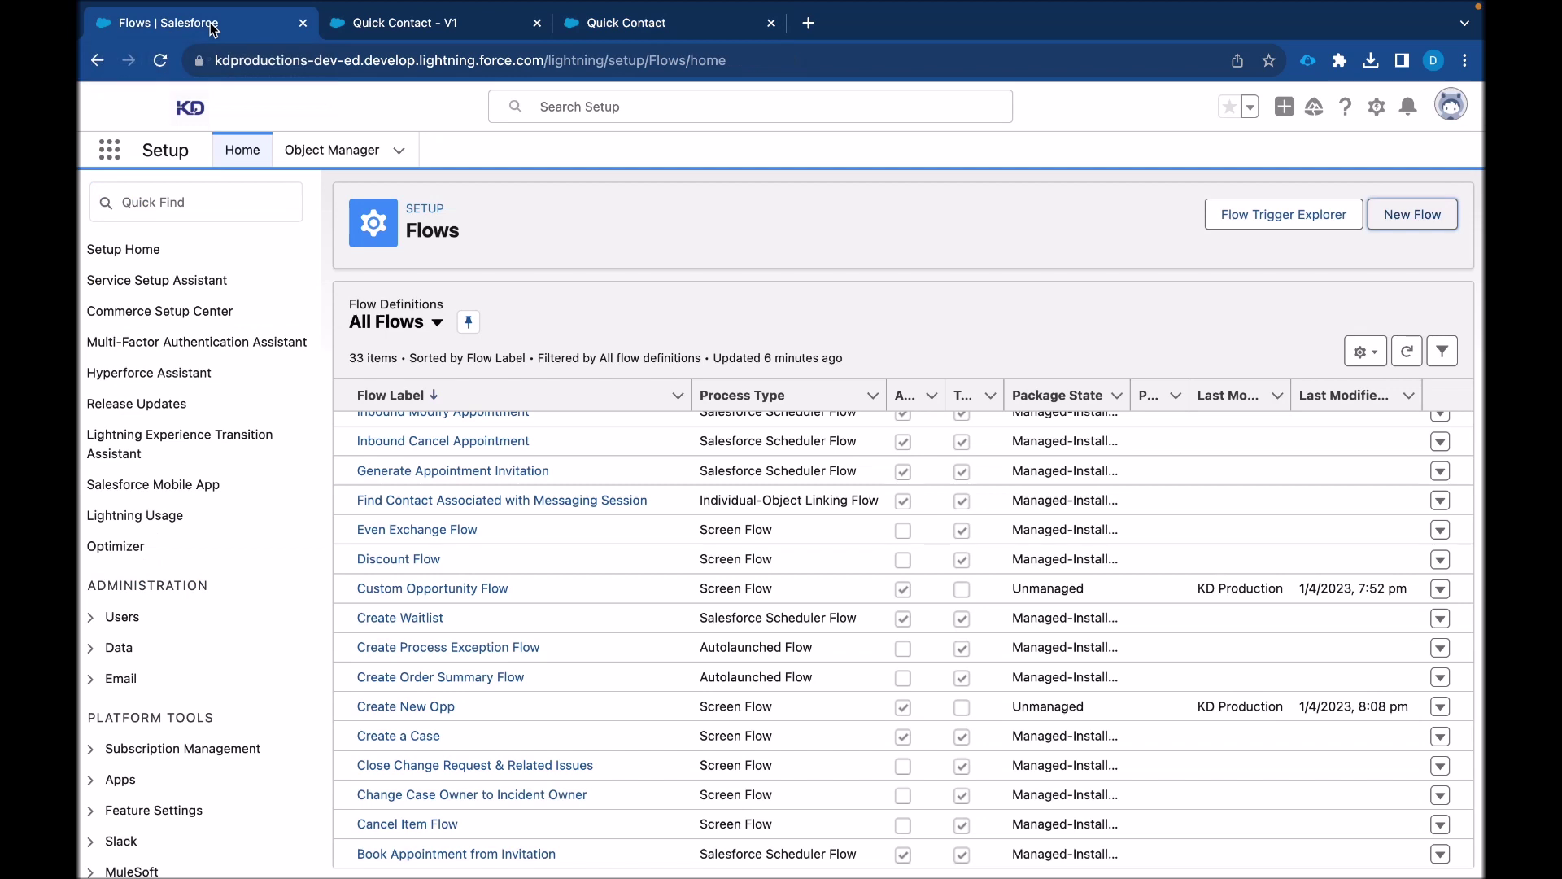
left_click(110, 152)
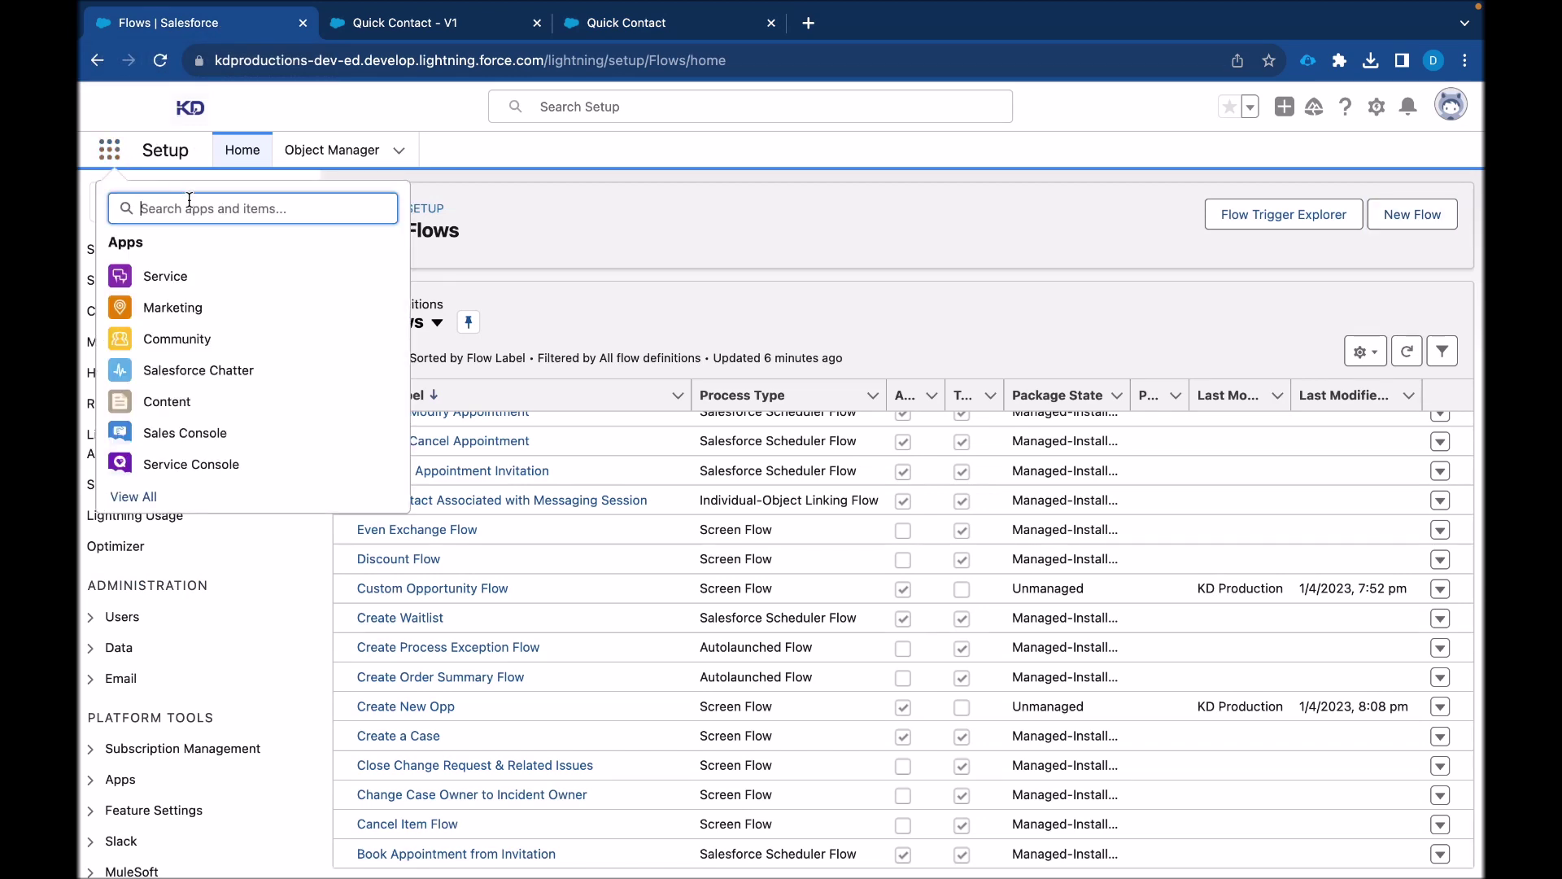
type("Sales")
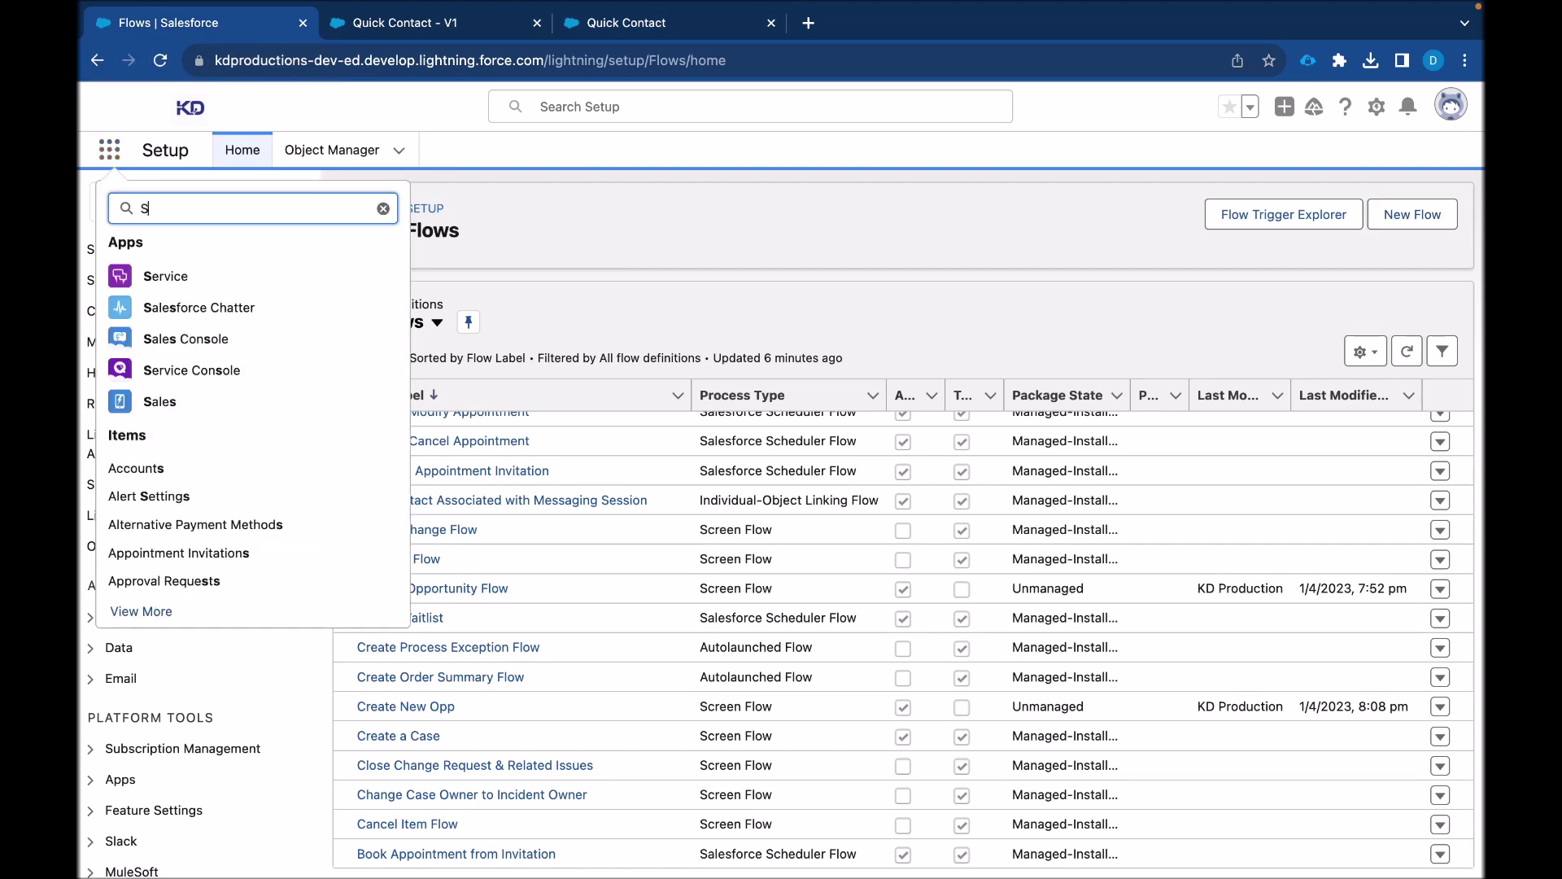
left_click(165, 340)
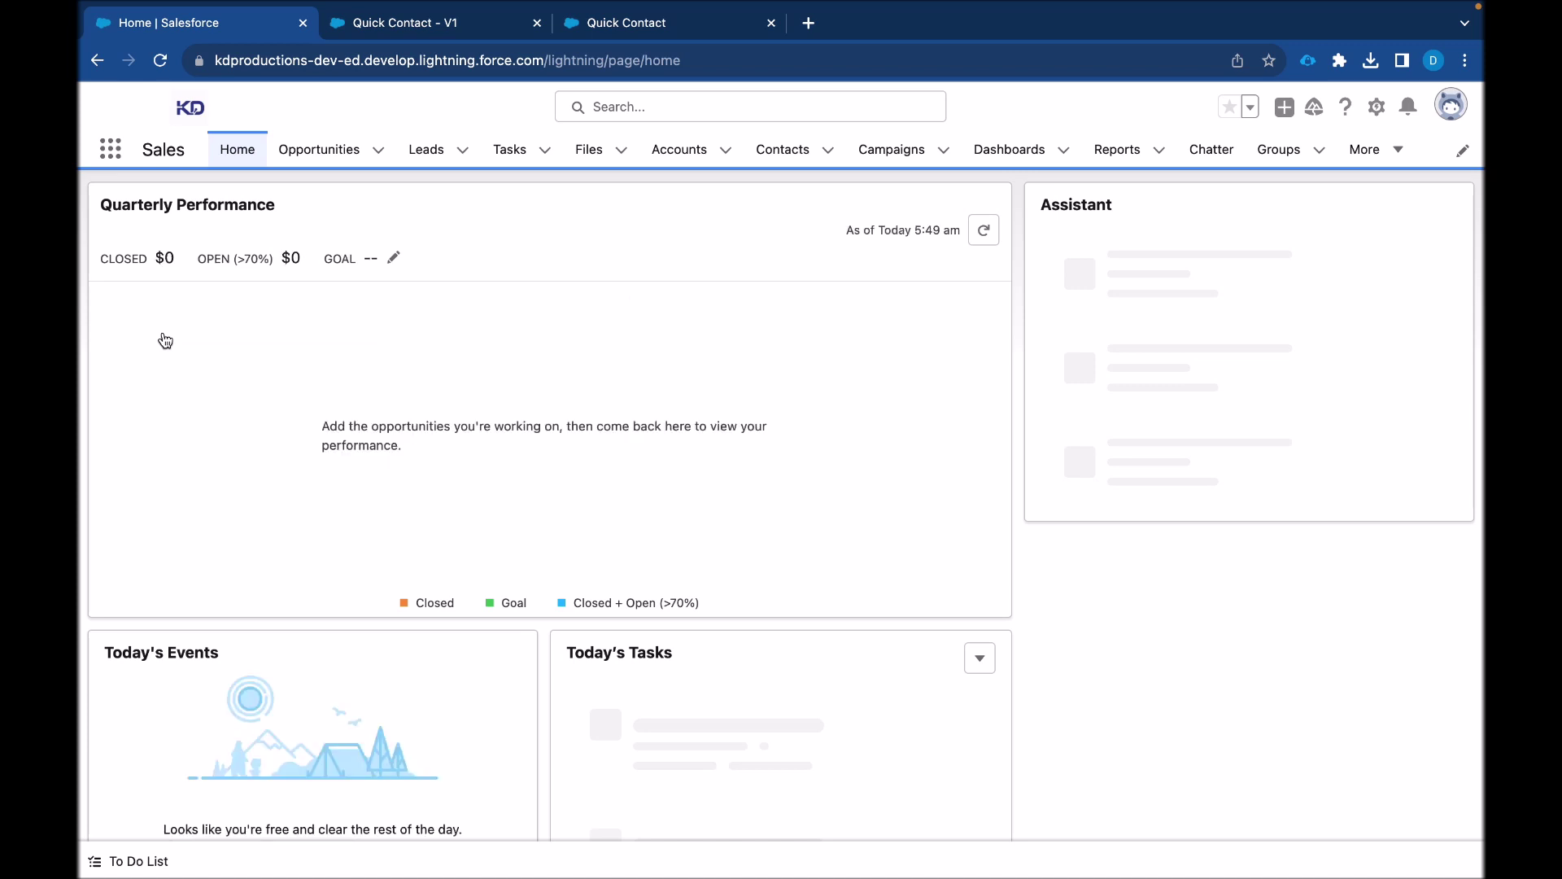
left_click(796, 161)
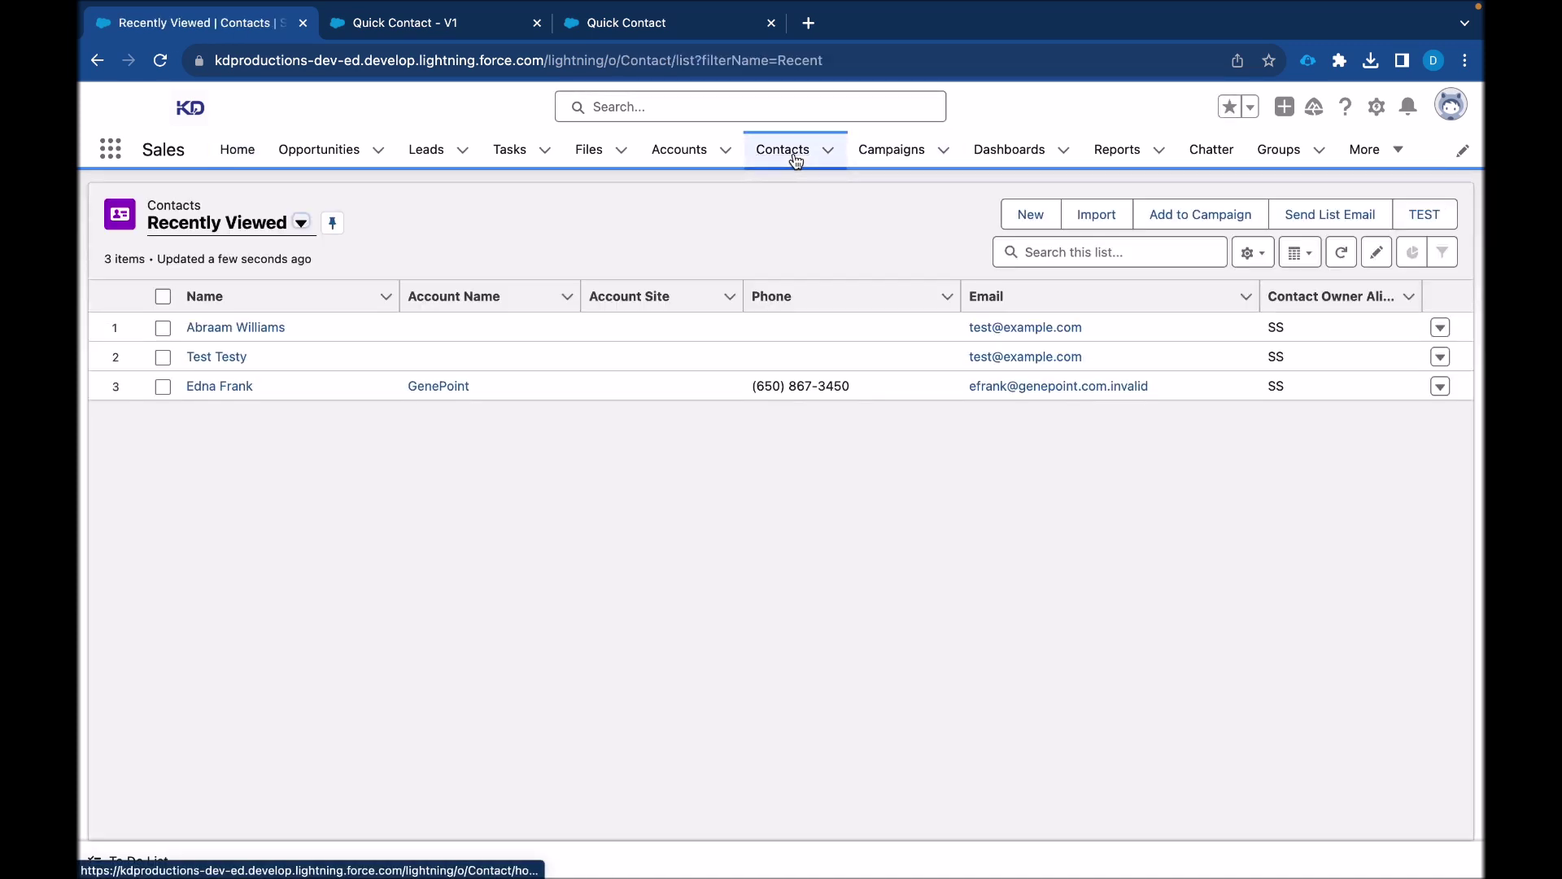
left_click(262, 329)
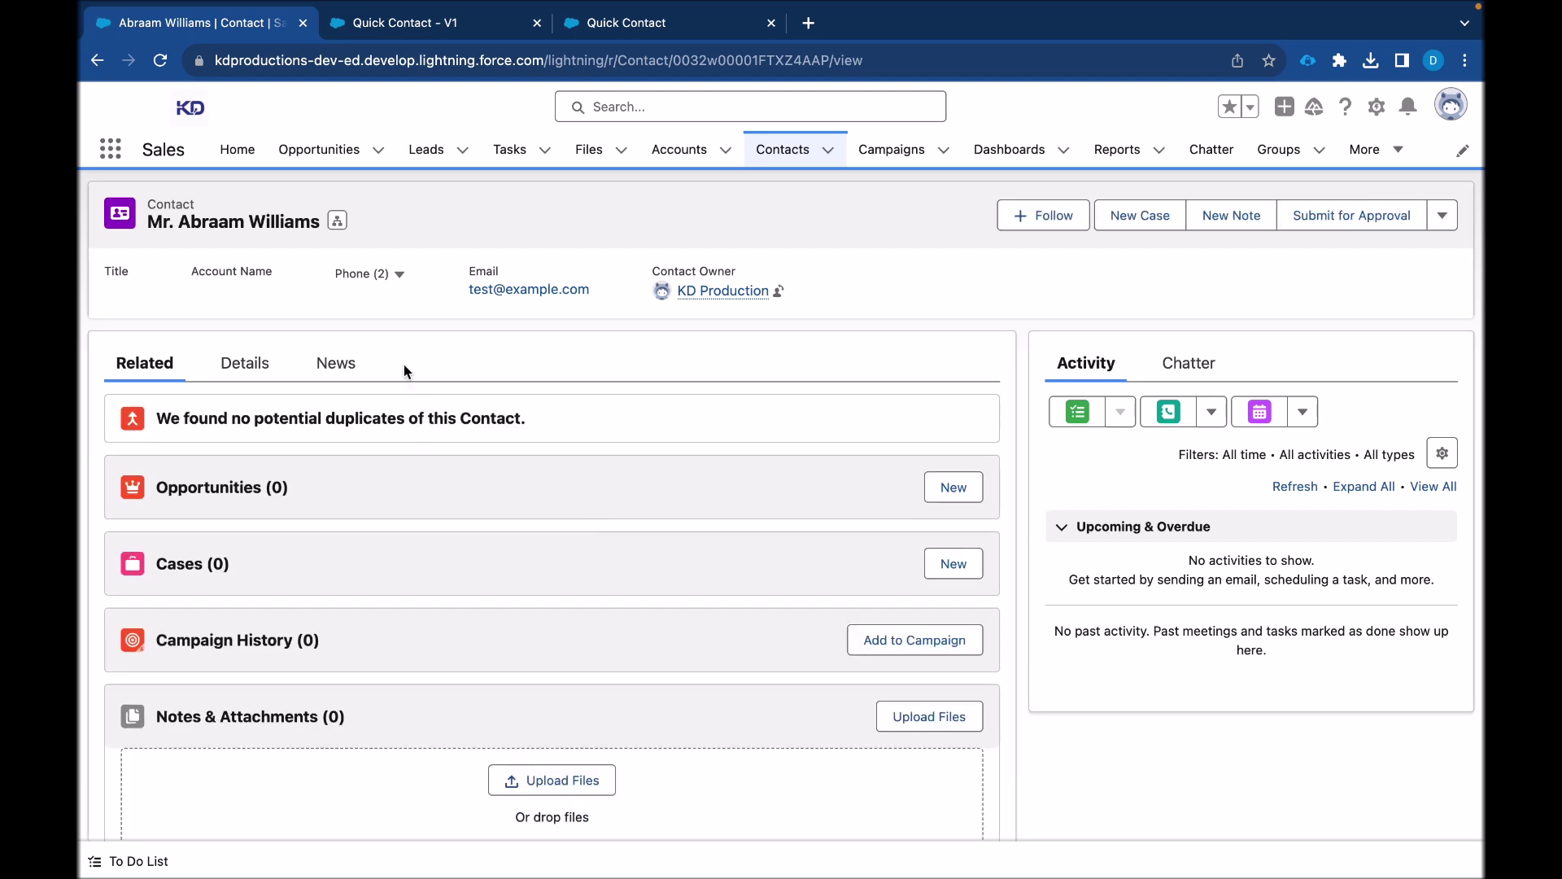
scroll(400, 438, "down", 1)
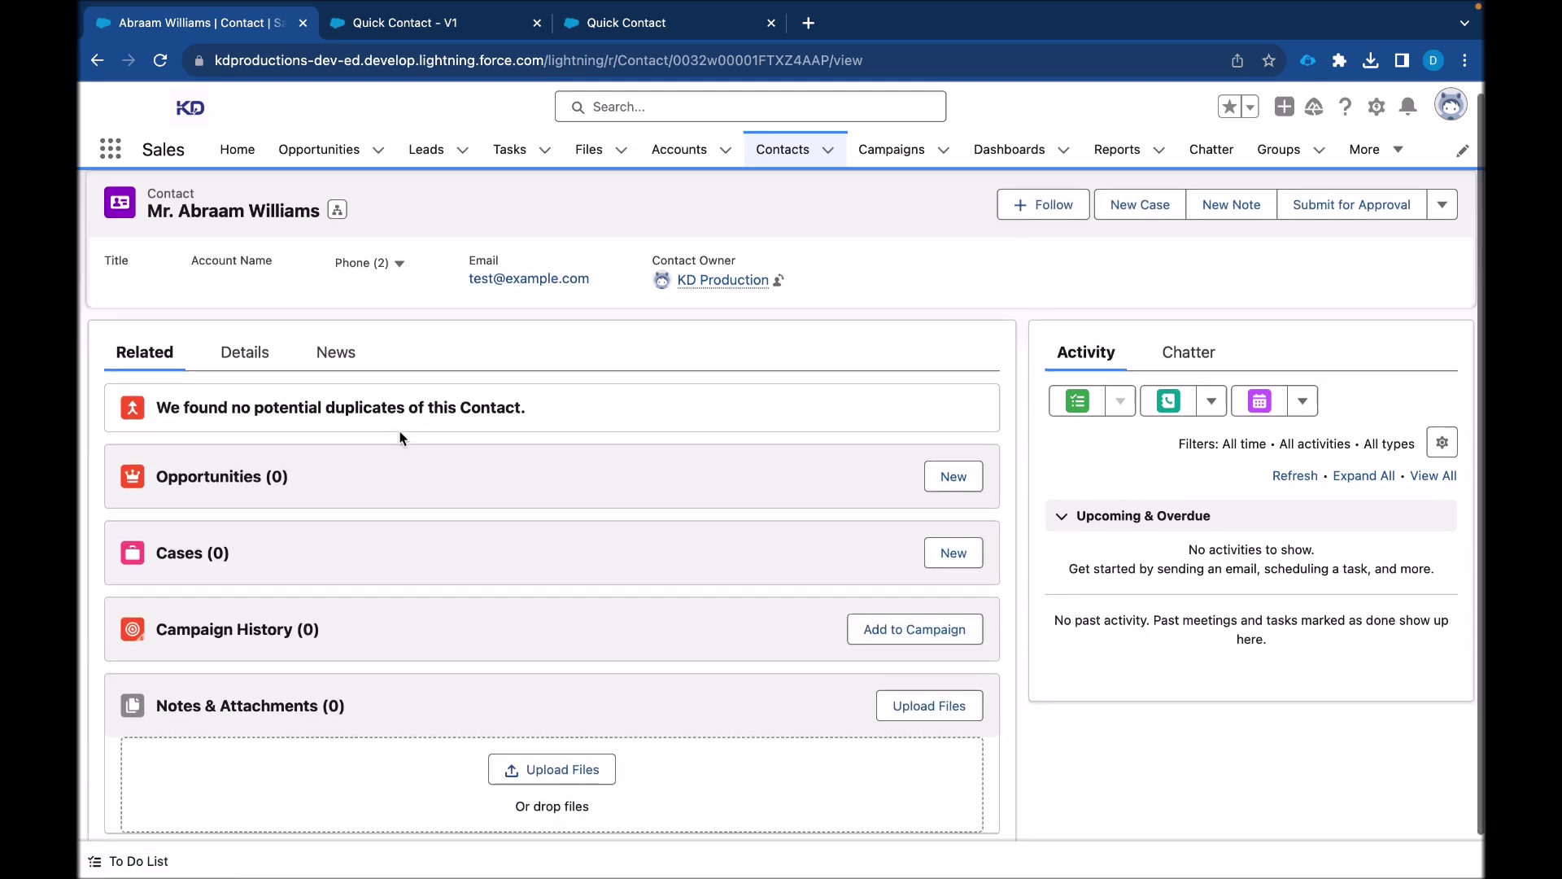